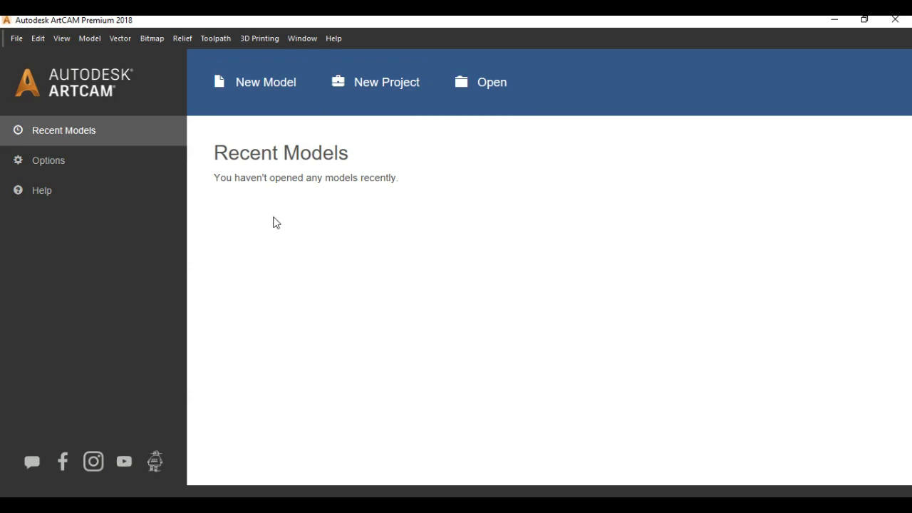
- Create a new model 500 mm wide and 300 mm high
{"action": "left_click", "coordinate": [268, 85]}
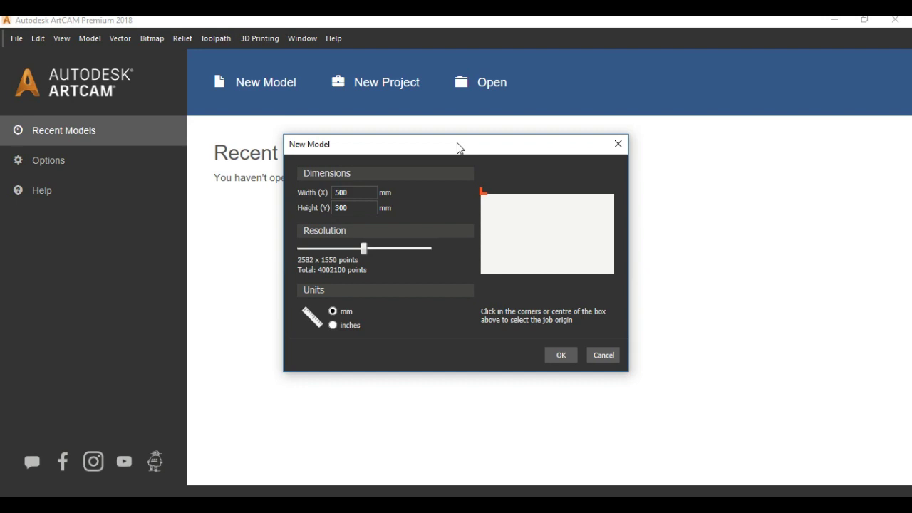
{"action": "left_click", "coordinate": [353, 197]}
{"action": "double_click", "coordinate": [353, 197]}
{"action": "left_click", "coordinate": [351, 208]}
{"action": "left_click", "coordinate": [560, 355]}
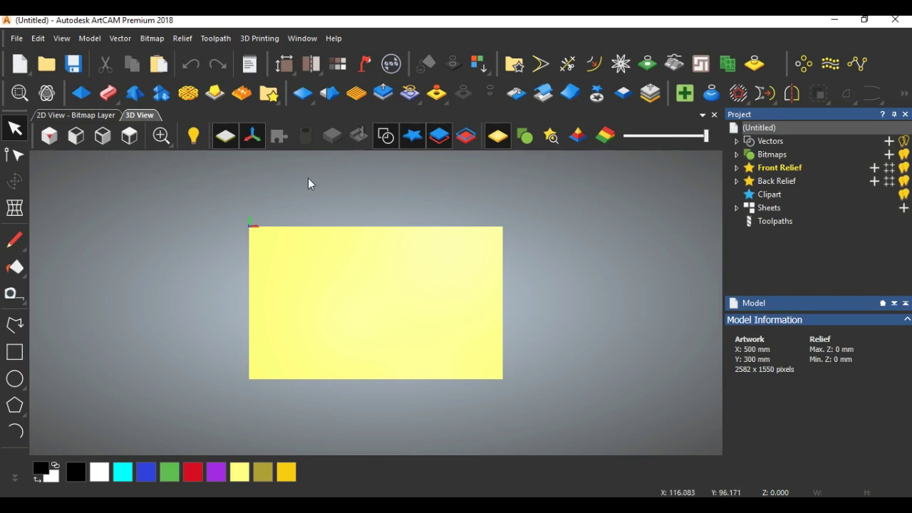
- Start the vector Text tool and set its font to Brush with the size measured in mm
{"action": "scroll", "coordinate": [344, 285], "scroll_direction": "up", "scroll_amount": 1}
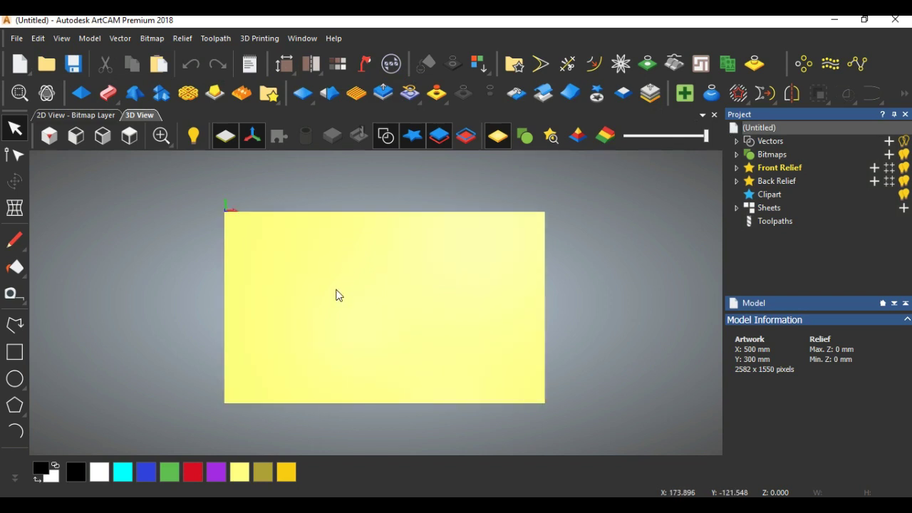
{"action": "scroll", "coordinate": [337, 295], "scroll_direction": "up", "scroll_amount": 1}
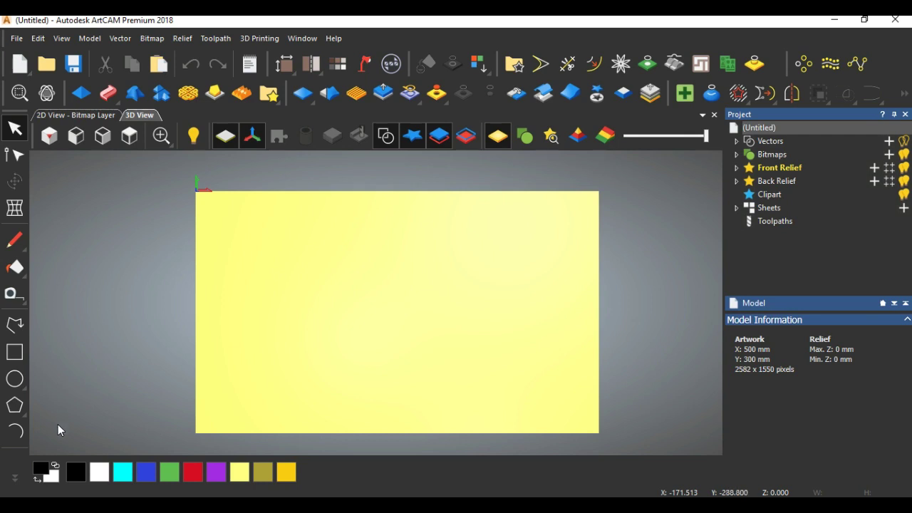
{"action": "left_click", "coordinate": [14, 477]}
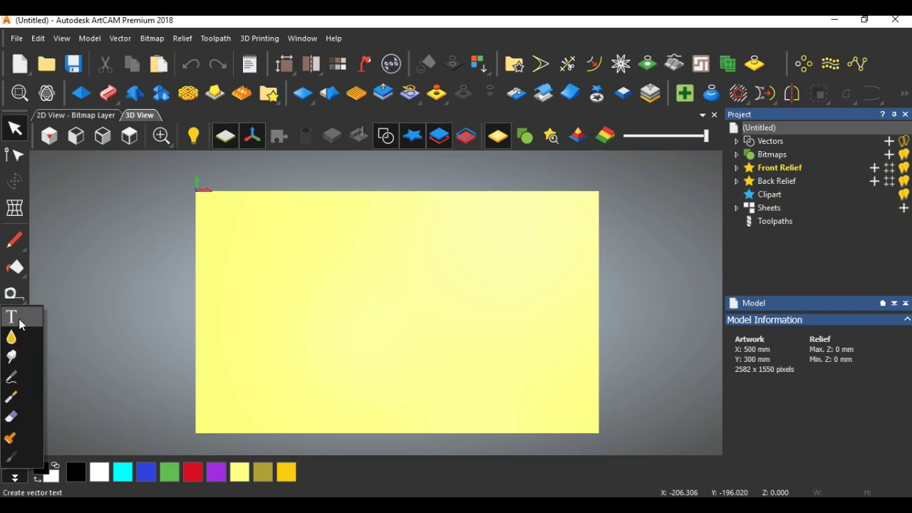
{"action": "left_click", "coordinate": [14, 319]}
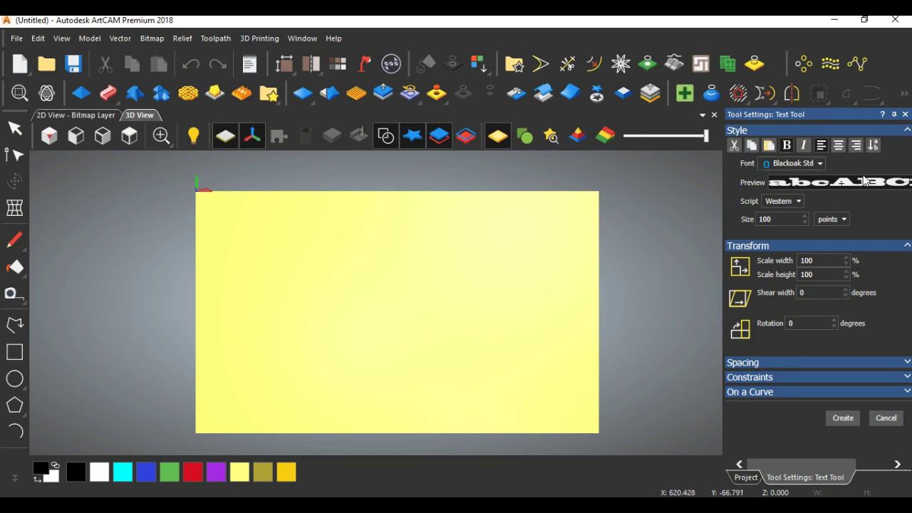
{"action": "left_click", "coordinate": [798, 163]}
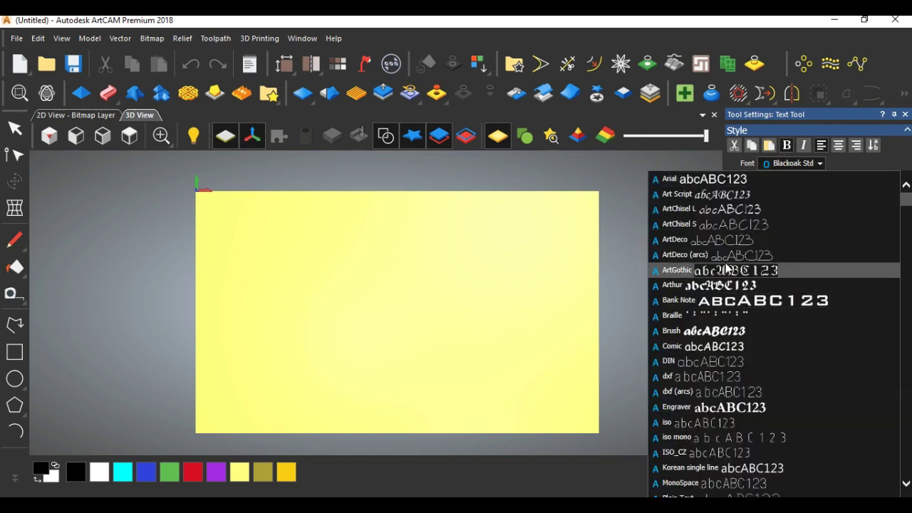
{"action": "left_click", "coordinate": [715, 335]}
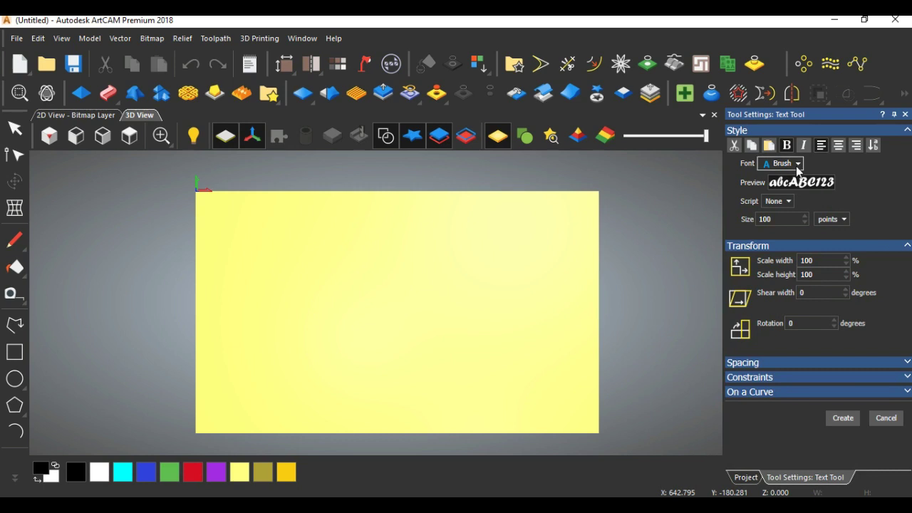
{"action": "left_click", "coordinate": [797, 165]}
{"action": "left_click", "coordinate": [797, 165]}
{"action": "left_click", "coordinate": [831, 219]}
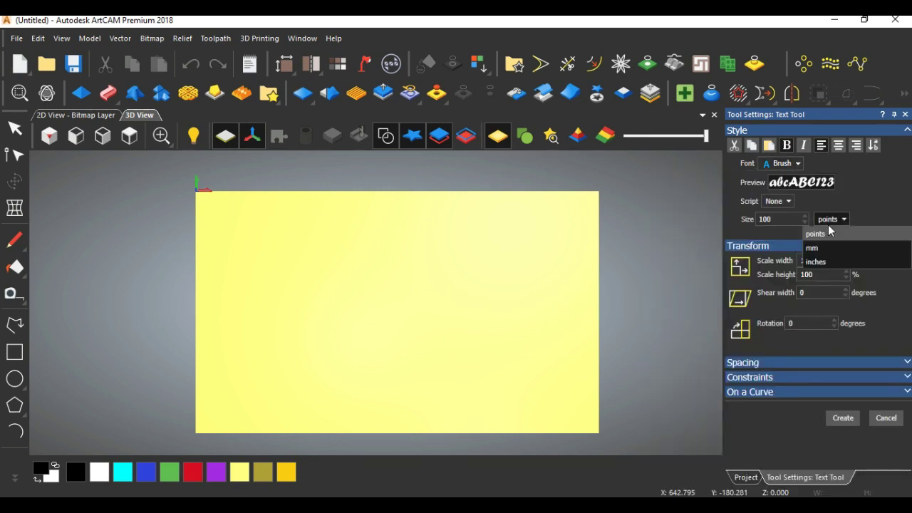
{"action": "left_click", "coordinate": [824, 248]}
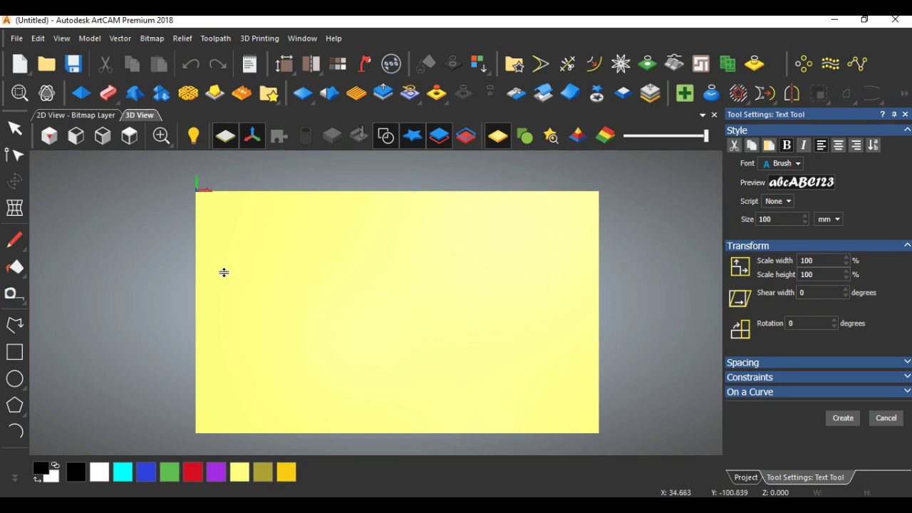
- Place the text "Tech Maker" starting near the left edge of the model
{"action": "left_click", "coordinate": [217, 301]}
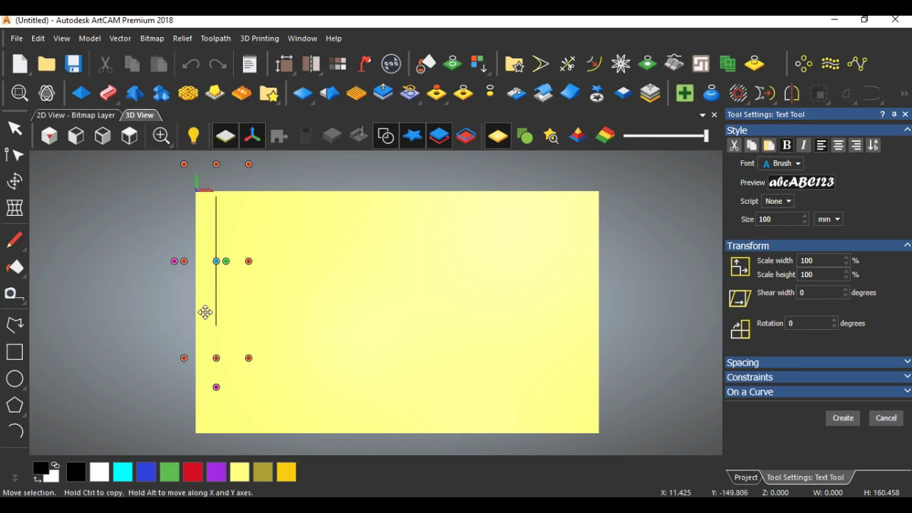
{"action": "type", "text": "Te"}
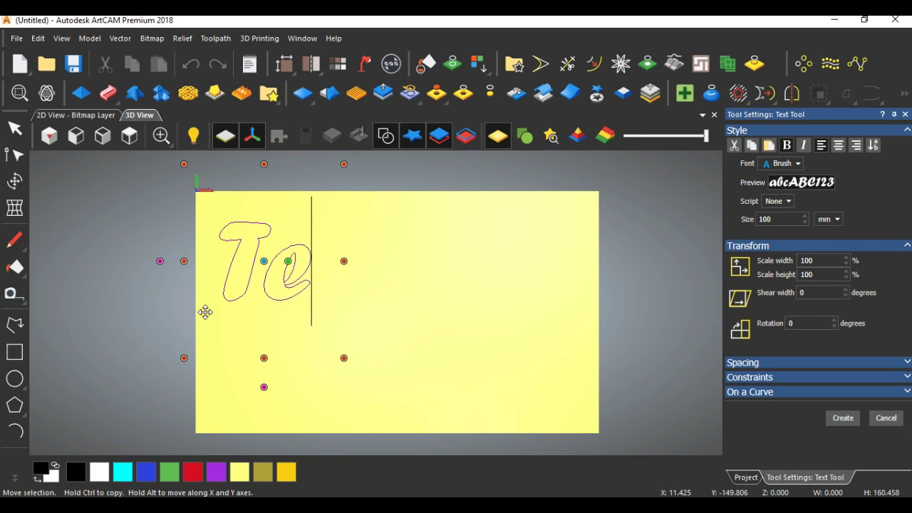
{"action": "type", "text": "ch Maker"}
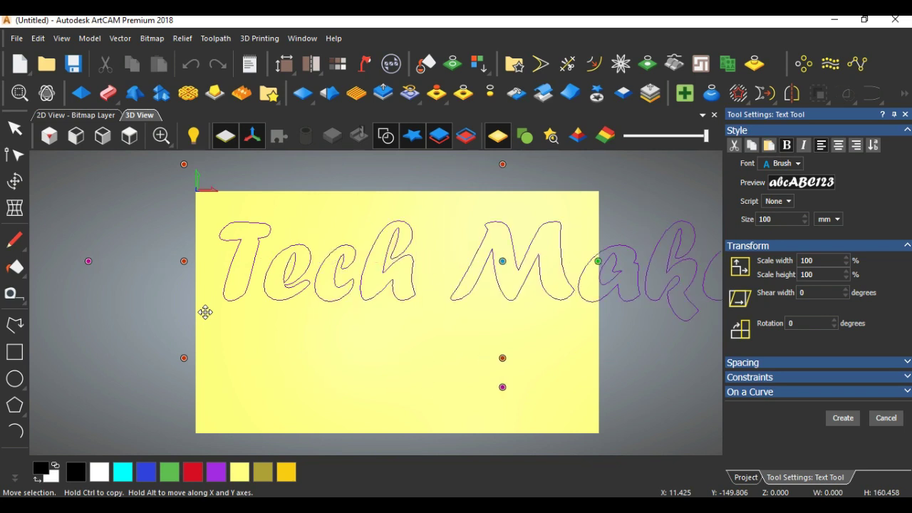
- Shrink the "Tech Maker" text to about 417 mm wide so it fits within the model, and create it as vectors
{"action": "scroll", "coordinate": [642, 281], "scroll_direction": "down", "scroll_amount": 2}
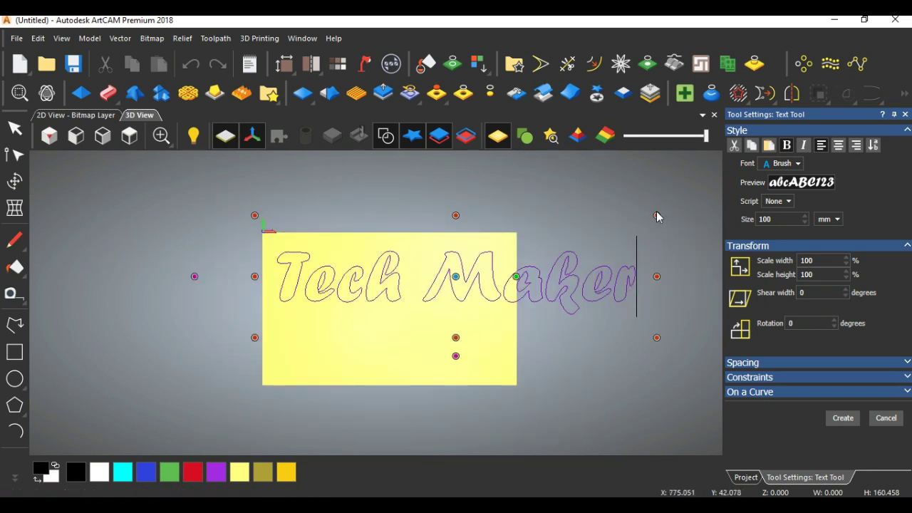
{"action": "left_click_drag", "start_coordinate": [658, 217], "coordinate": [499, 265]}
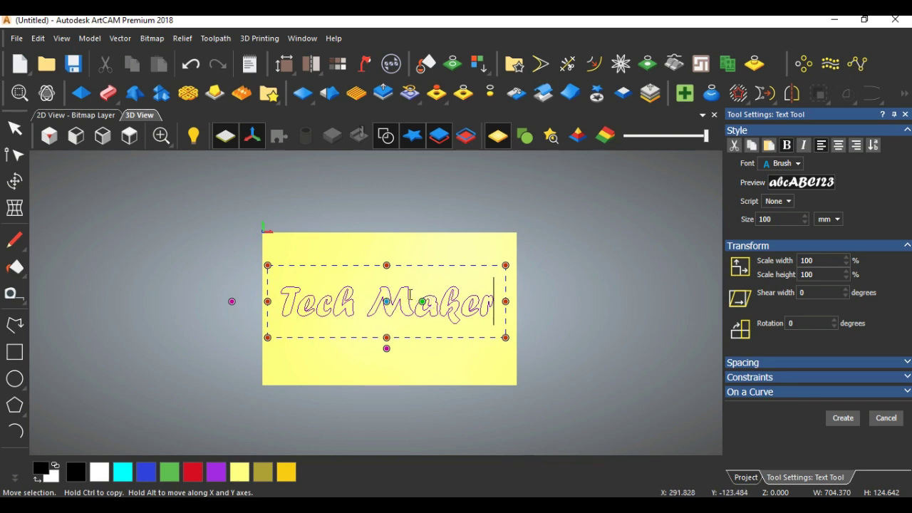
{"action": "scroll", "coordinate": [389, 303], "scroll_direction": "up", "scroll_amount": 1}
{"action": "scroll", "coordinate": [353, 307], "scroll_direction": "down", "scroll_amount": 1}
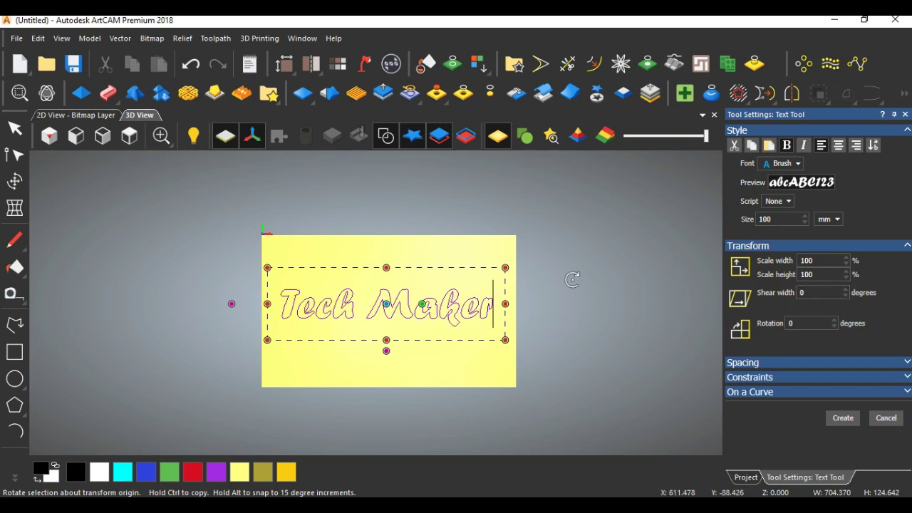
{"action": "left_click", "coordinate": [752, 362]}
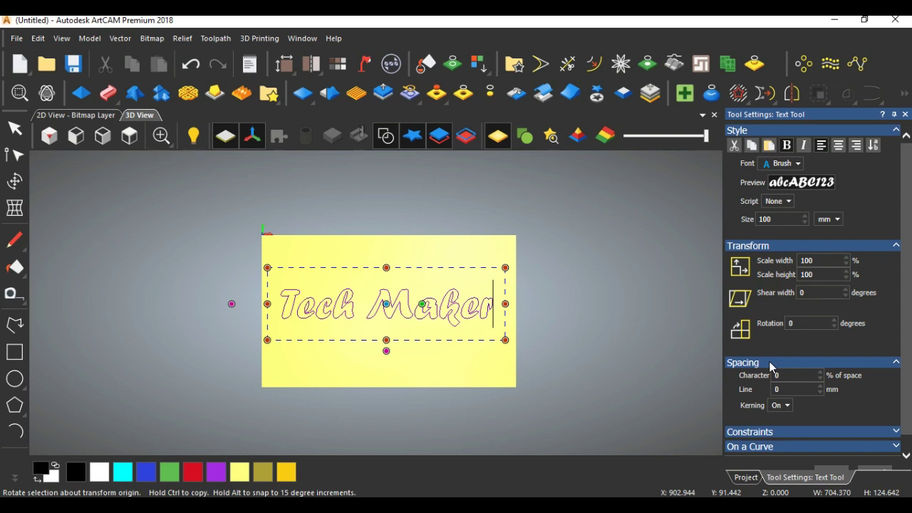
{"action": "left_click", "coordinate": [772, 365]}
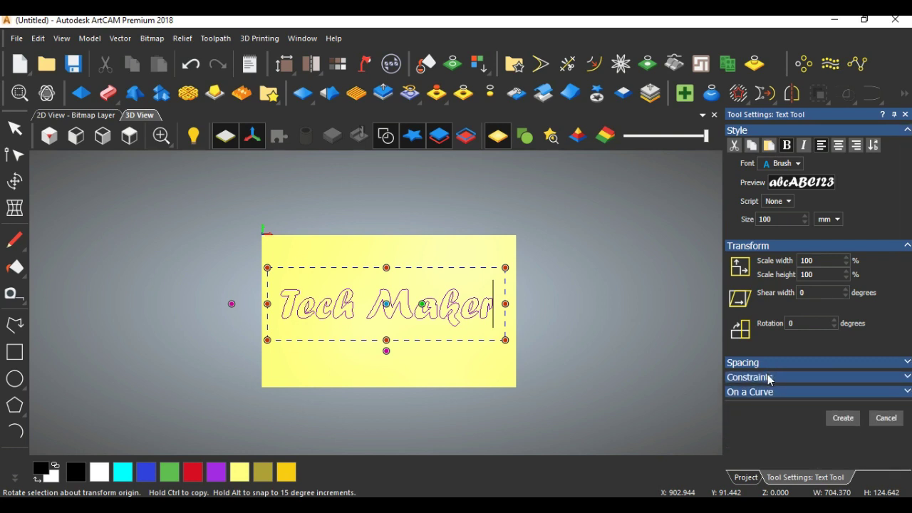
{"action": "left_click", "coordinate": [769, 378]}
{"action": "left_click", "coordinate": [770, 378]}
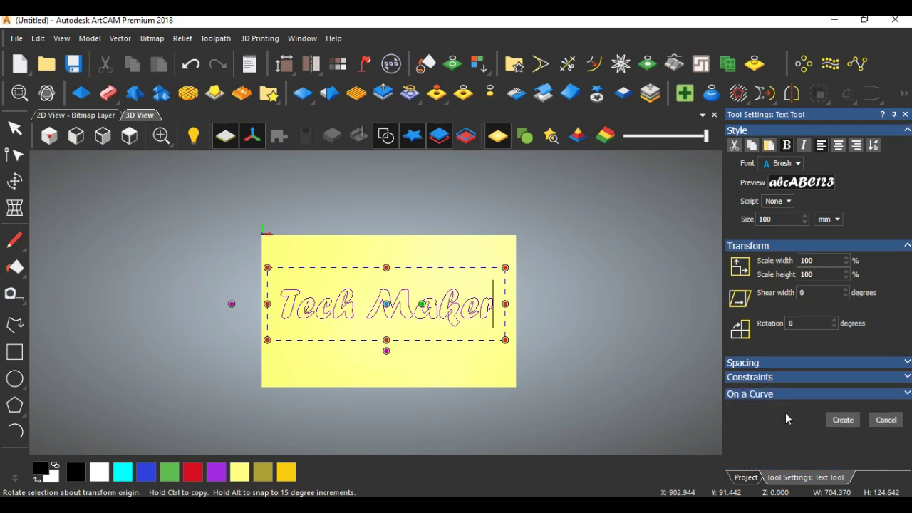
{"action": "left_click", "coordinate": [843, 420]}
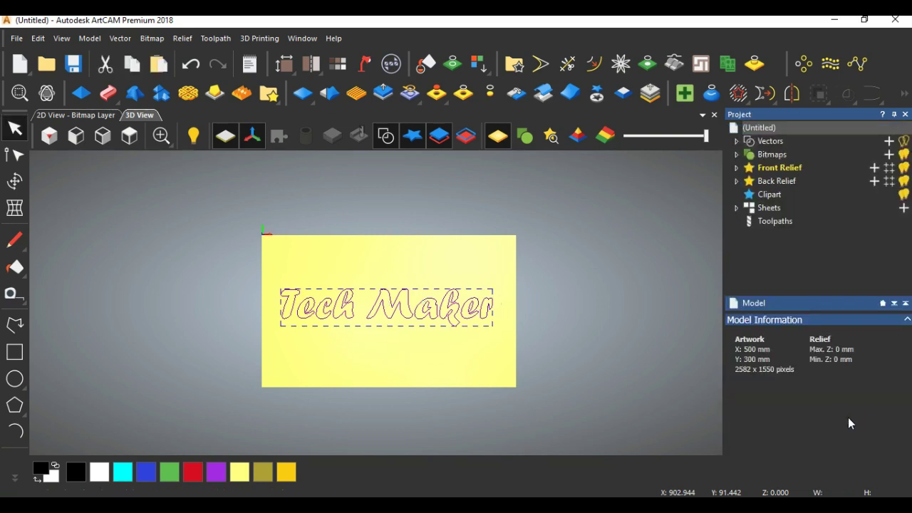
- Scale the "Tech Maker" text to a height of 90 mm with its aspect ratio maintained
{"action": "scroll", "coordinate": [381, 317], "scroll_direction": "up", "scroll_amount": 3}
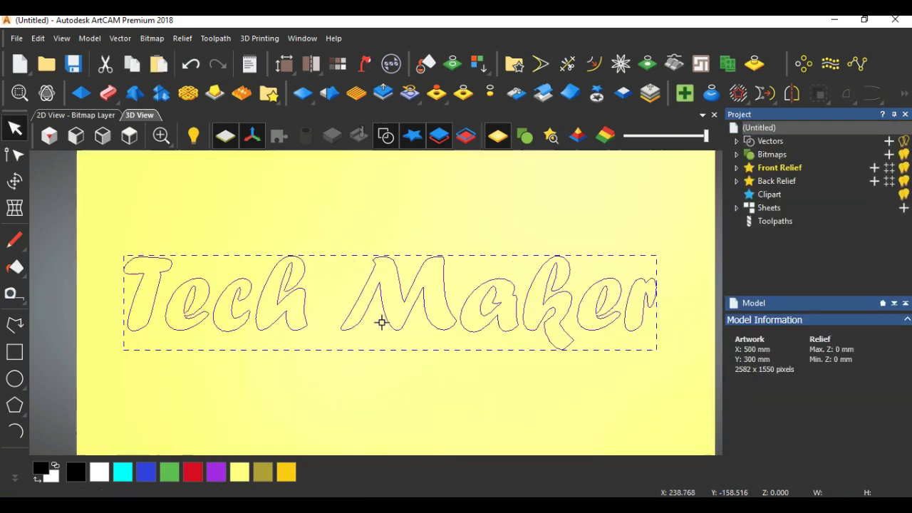
{"action": "scroll", "coordinate": [367, 317], "scroll_direction": "down", "scroll_amount": 1}
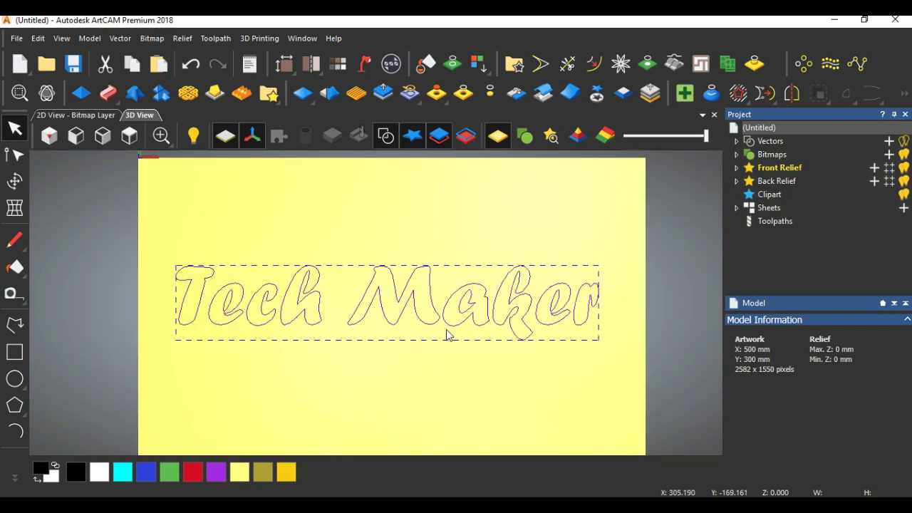
{"action": "left_click_drag", "start_coordinate": [158, 261], "coordinate": [625, 370]}
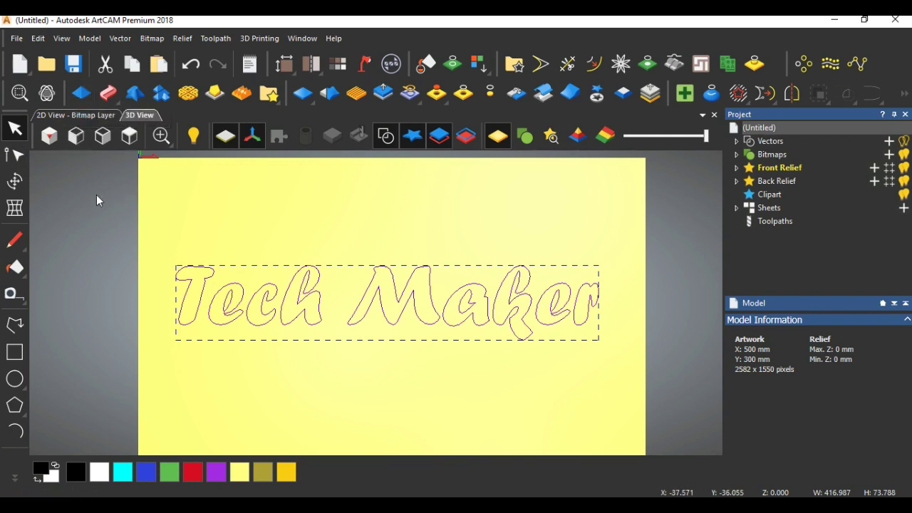
{"action": "left_click", "coordinate": [15, 181]}
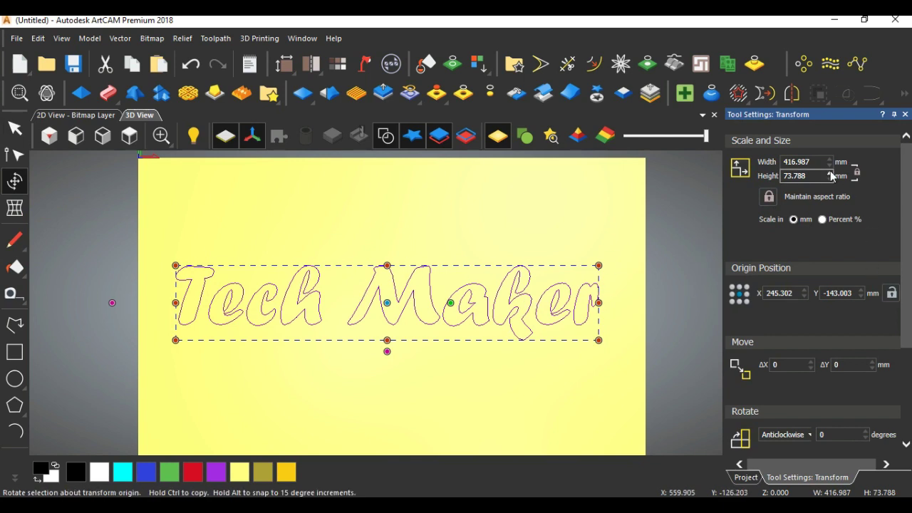
{"action": "left_click_drag", "start_coordinate": [823, 176], "coordinate": [749, 180]}
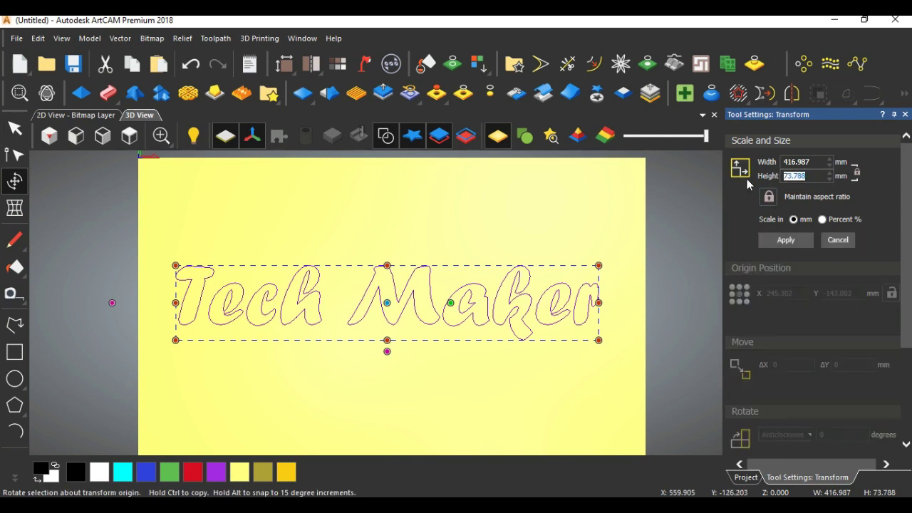
{"action": "type", "text": "90"}
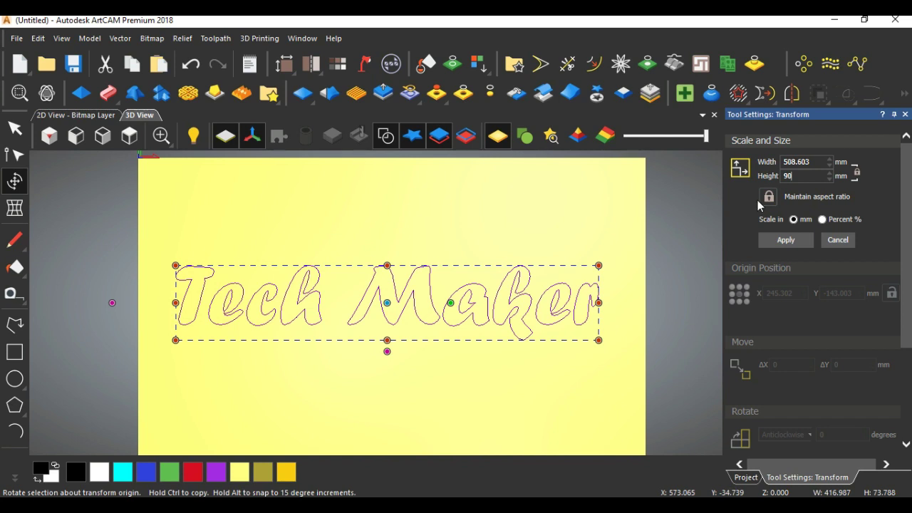
{"action": "left_click", "coordinate": [785, 240]}
- Unlock the text's aspect ratio and set its height to 80 mm
{"action": "left_click", "coordinate": [768, 196]}
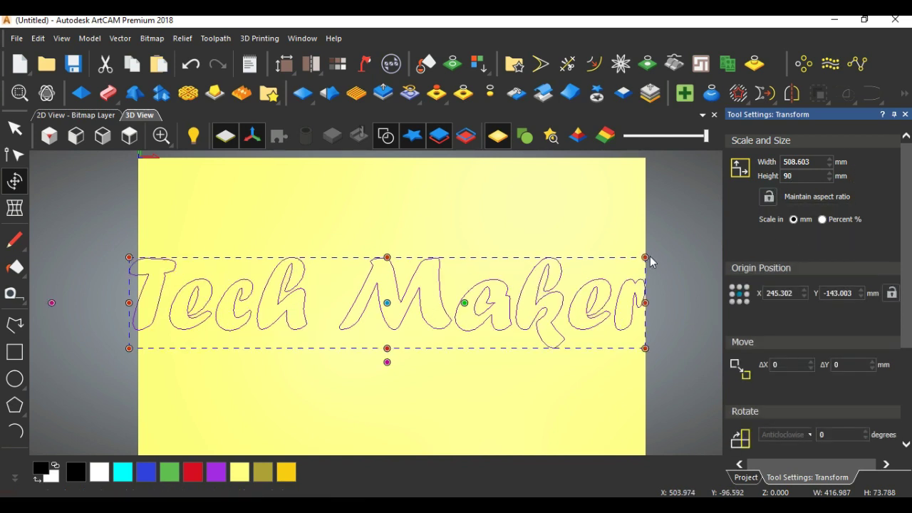
{"action": "double_click", "coordinate": [798, 177]}
{"action": "type", "text": "80"}
{"action": "left_click", "coordinate": [786, 240]}
- Lock the text's aspect ratio again and set its height to 75 mm
{"action": "left_click", "coordinate": [768, 197]}
{"action": "key", "text": "BackSpace"}
{"action": "key", "text": "BackSpace"}
{"action": "type", "text": "75"}
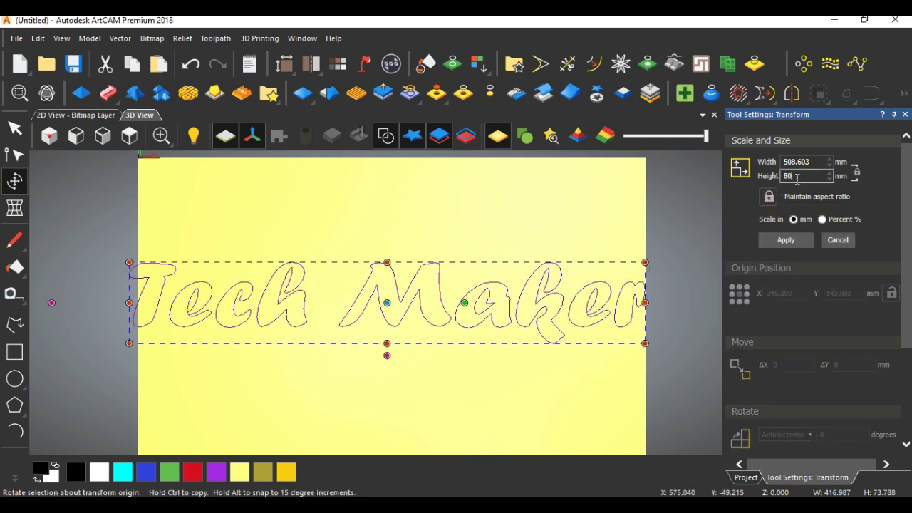
{"action": "key", "text": "Return"}
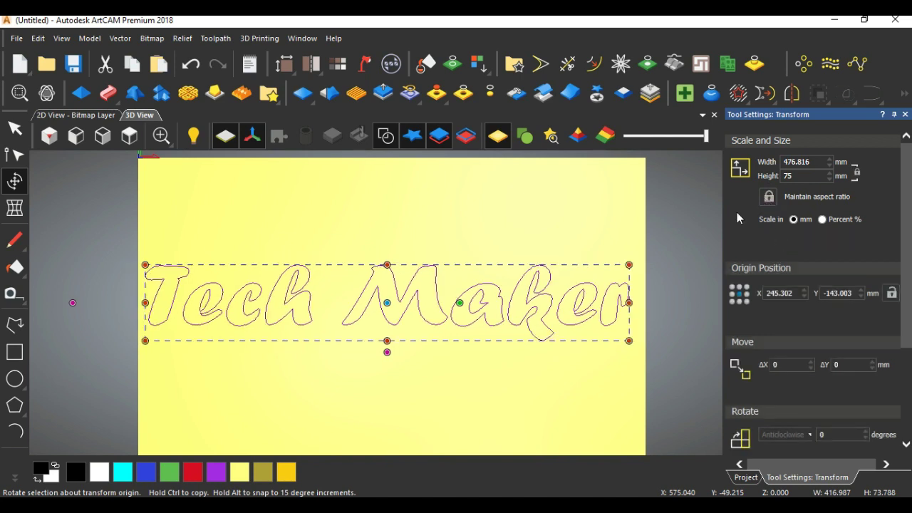
- Open the Shape Editor for the "Tech Maker" vectors and choose the Square shape profile
{"action": "scroll", "coordinate": [766, 400], "scroll_direction": "down", "scroll_amount": 4}
{"action": "scroll", "coordinate": [766, 400], "scroll_direction": "up", "scroll_amount": 3}
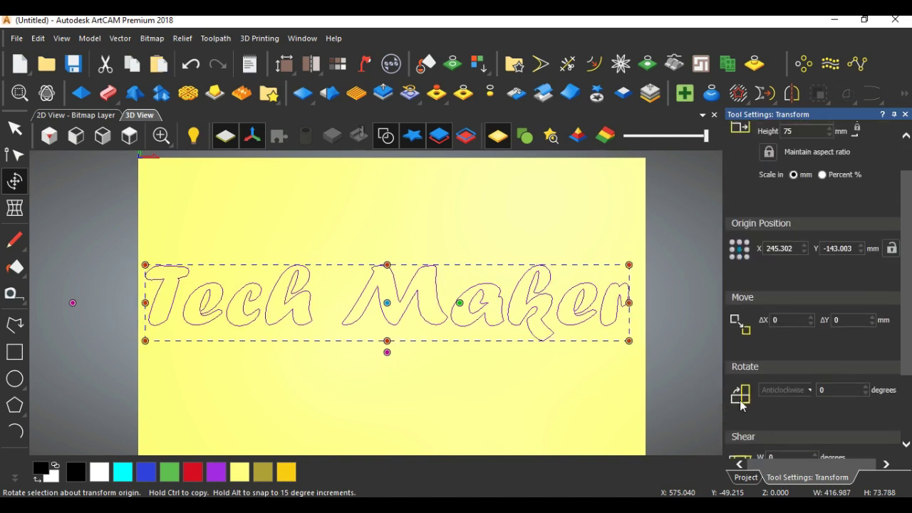
{"action": "left_click", "coordinate": [72, 99]}
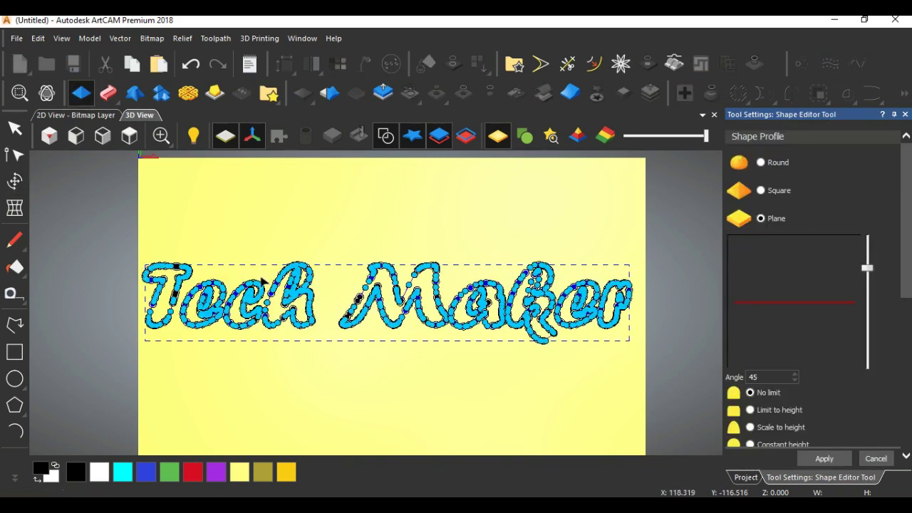
{"action": "scroll", "coordinate": [298, 287], "scroll_direction": "up", "scroll_amount": 4}
{"action": "scroll", "coordinate": [300, 287], "scroll_direction": "up", "scroll_amount": 3}
{"action": "scroll", "coordinate": [299, 287], "scroll_direction": "down", "scroll_amount": 4}
{"action": "scroll", "coordinate": [334, 304], "scroll_direction": "down", "scroll_amount": 2}
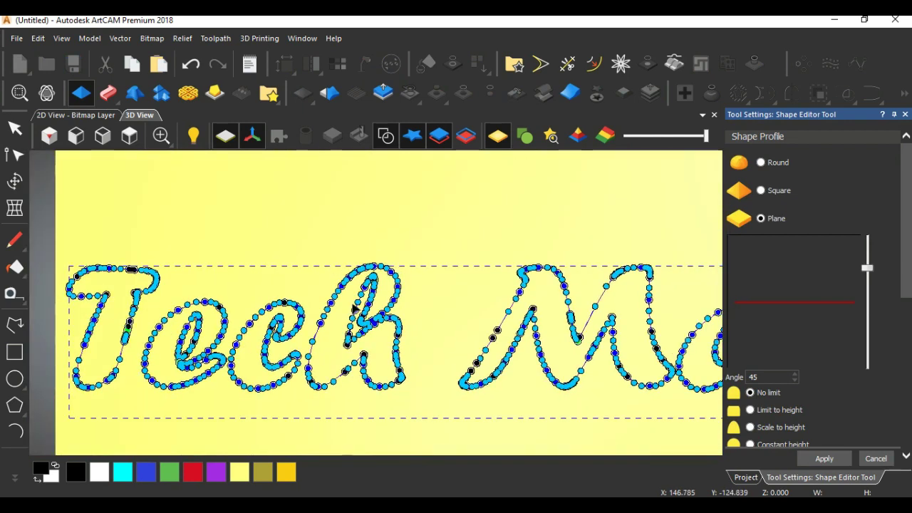
{"action": "scroll", "coordinate": [139, 293], "scroll_direction": "down", "scroll_amount": 1}
{"action": "scroll", "coordinate": [499, 335], "scroll_direction": "down", "scroll_amount": 1}
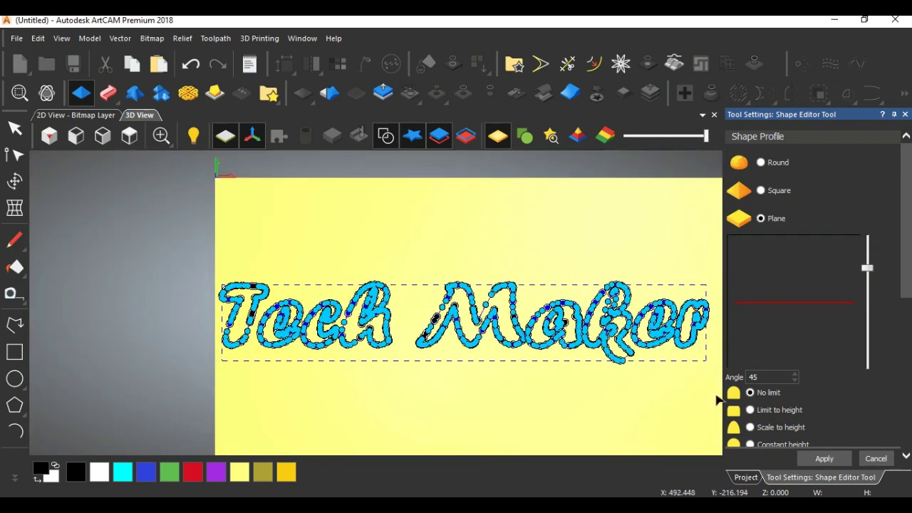
{"action": "scroll", "coordinate": [679, 327], "scroll_direction": "up", "scroll_amount": 1}
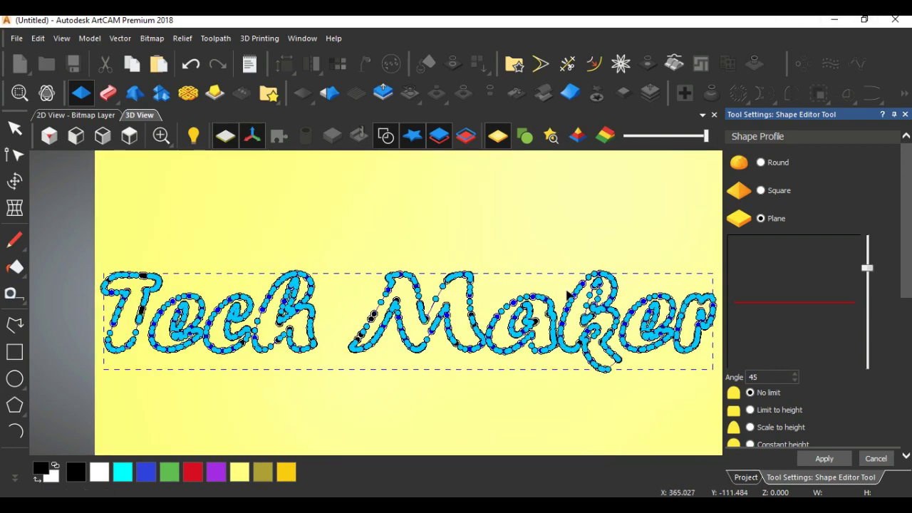
{"action": "left_click", "coordinate": [762, 191]}
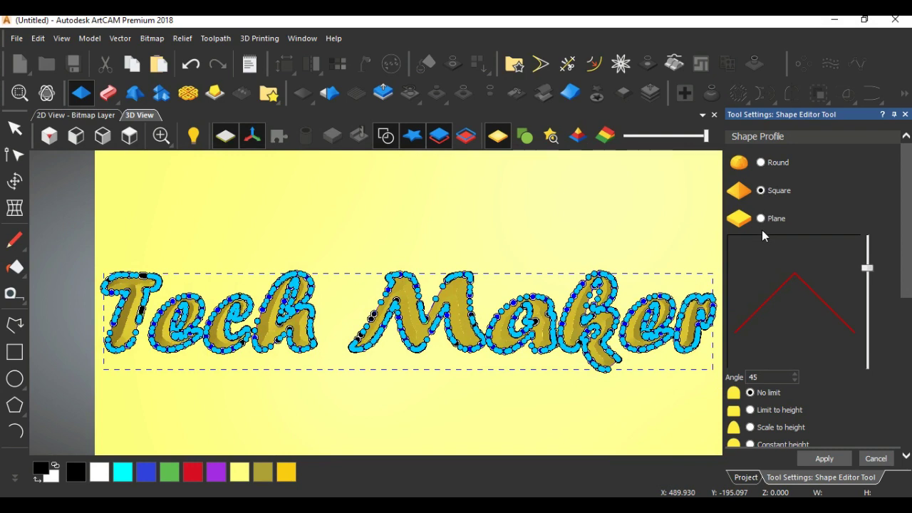
- Try the Plane shape profile on the "Tech Maker" letters, and settle on the Round profile
{"action": "left_click", "coordinate": [761, 220]}
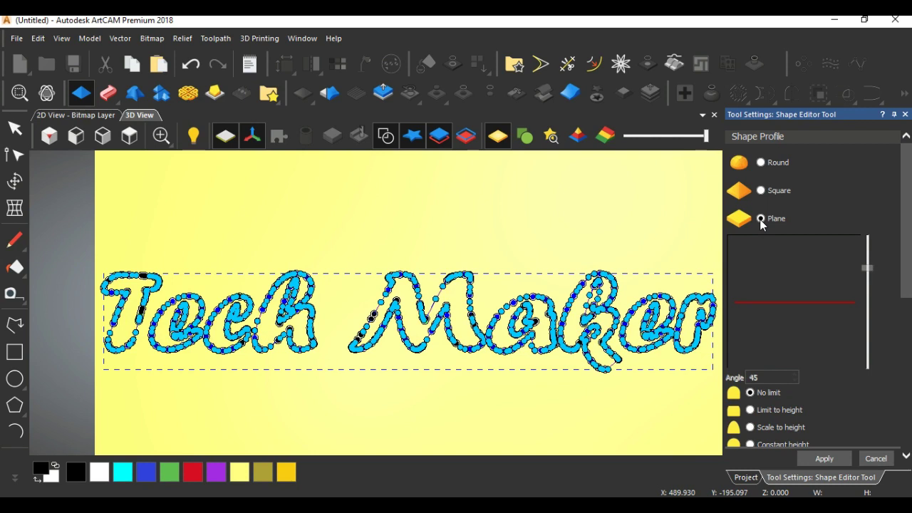
{"action": "left_click", "coordinate": [761, 163]}
{"action": "scroll", "coordinate": [386, 313], "scroll_direction": "up", "scroll_amount": 4}
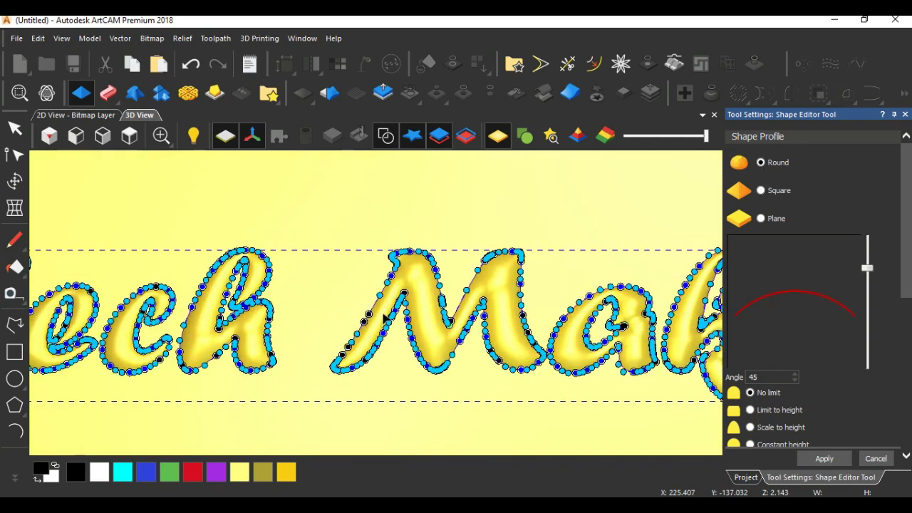
{"action": "scroll", "coordinate": [388, 315], "scroll_direction": "down", "scroll_amount": 6}
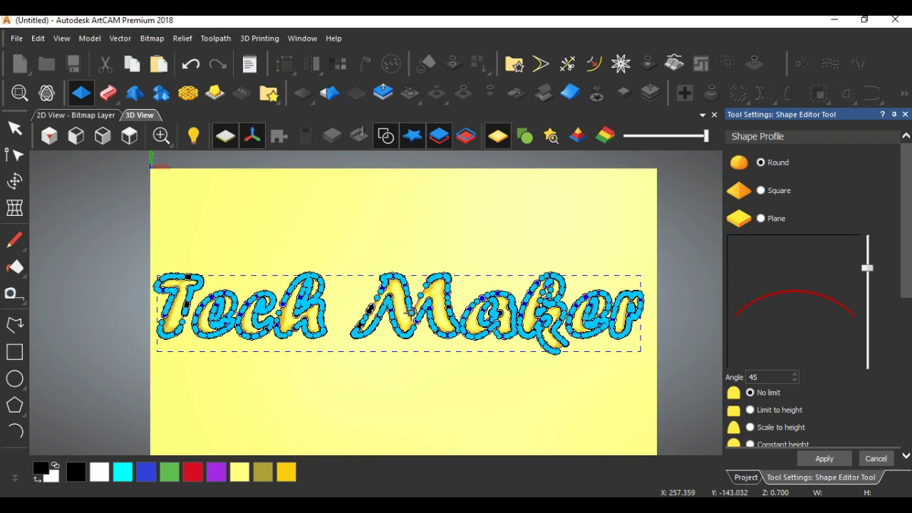
{"action": "scroll", "coordinate": [410, 313], "scroll_direction": "up", "scroll_amount": 2}
{"action": "scroll", "coordinate": [407, 313], "scroll_direction": "down", "scroll_amount": 3}
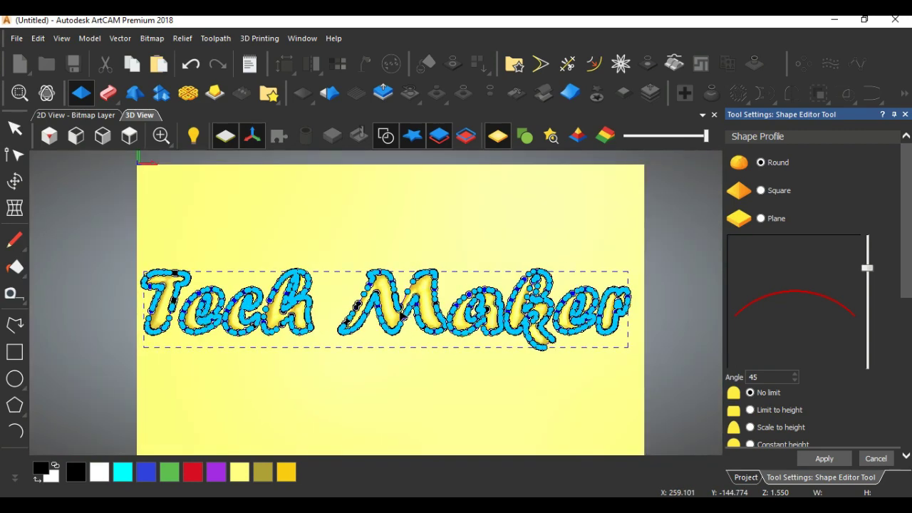
- Set the Round profile's angle to 78 and inspect the letters in the isometric view
{"action": "left_click_drag", "start_coordinate": [866, 271], "coordinate": [869, 243]}
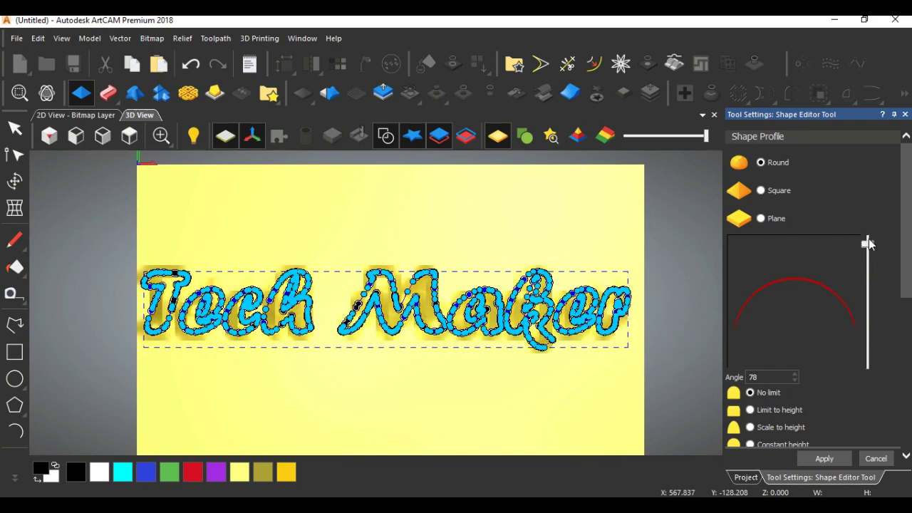
{"action": "scroll", "coordinate": [382, 301], "scroll_direction": "up", "scroll_amount": 3}
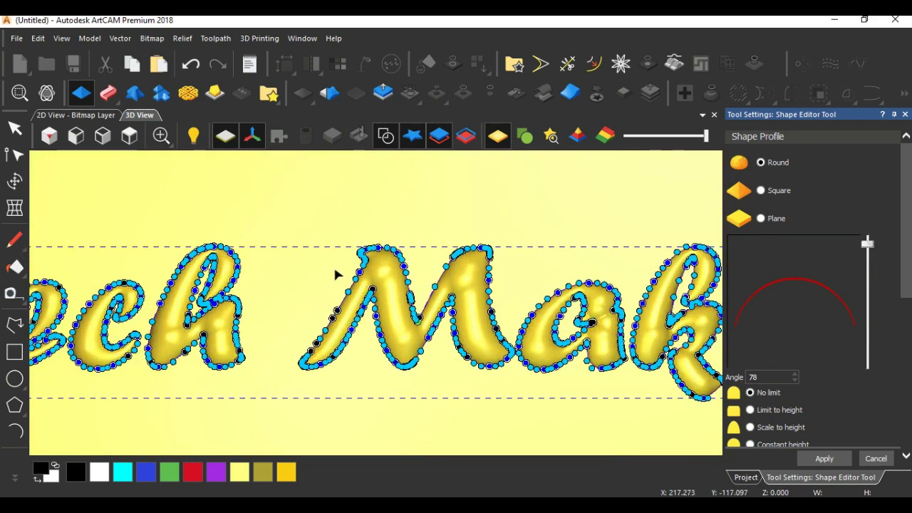
{"action": "left_click", "coordinate": [49, 135]}
{"action": "scroll", "coordinate": [350, 320], "scroll_direction": "up", "scroll_amount": 6}
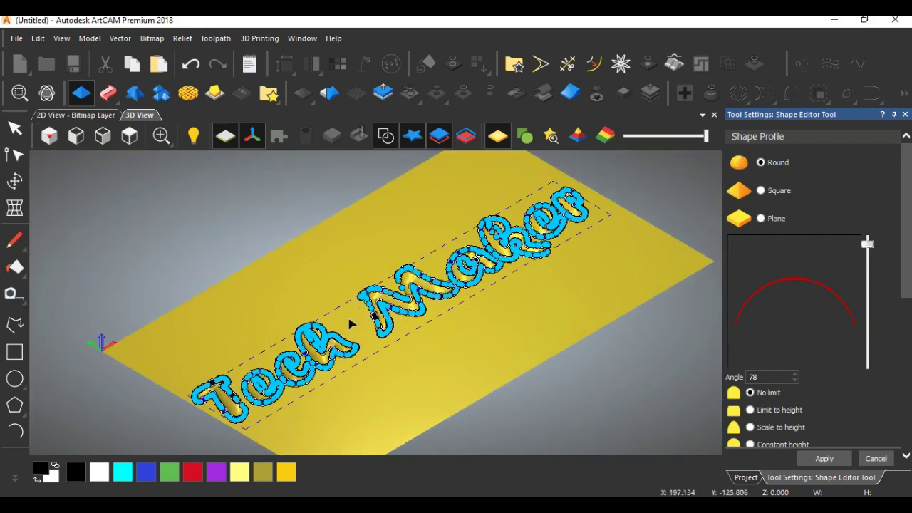
- Set the Round profile's angle for the letters to 69
{"action": "mouse_move", "coordinate": [868, 244]}
{"action": "left_mouse_down"}
{"action": "mouse_move", "coordinate": [871, 302]}
{"action": "mouse_move", "coordinate": [875, 231]}
{"action": "left_mouse_up"}
{"action": "mouse_move", "coordinate": [875, 262]}
{"action": "left_mouse_down"}
{"action": "mouse_move", "coordinate": [872, 271]}
{"action": "mouse_move", "coordinate": [876, 257]}
{"action": "left_mouse_up"}
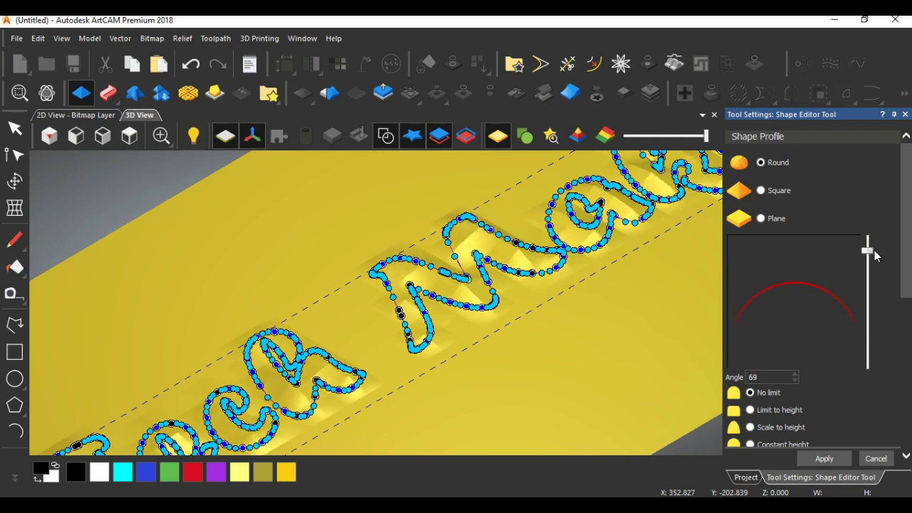
{"action": "scroll", "coordinate": [875, 254], "scroll_direction": "down", "scroll_amount": 2}
{"action": "scroll", "coordinate": [469, 206], "scroll_direction": "down", "scroll_amount": 5}
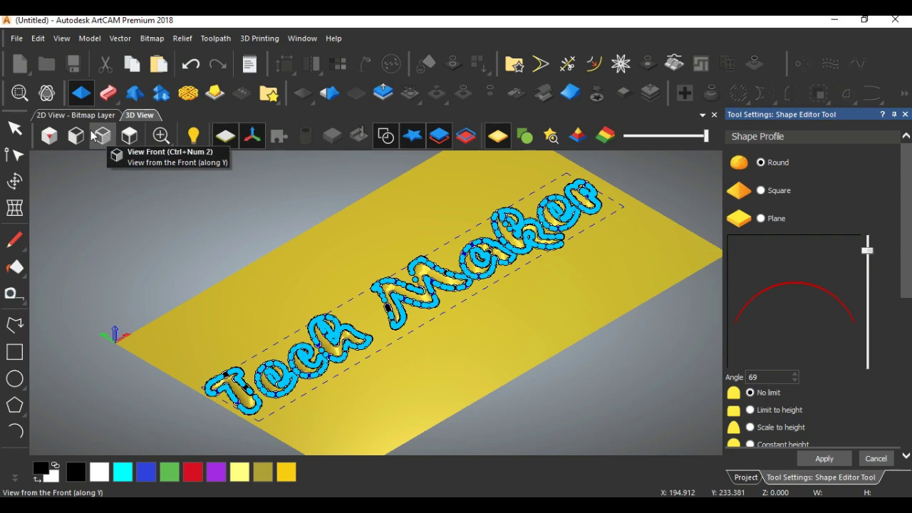
- Set the letters' start height to 2 mm, apply the shape to the relief and close the Shape Editor
{"action": "left_click", "coordinate": [130, 136]}
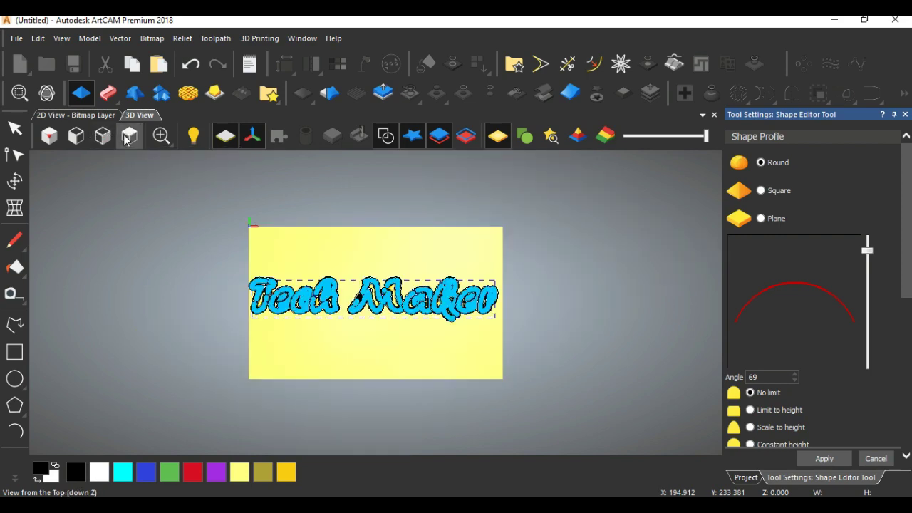
{"action": "scroll", "coordinate": [256, 285], "scroll_direction": "up", "scroll_amount": 3}
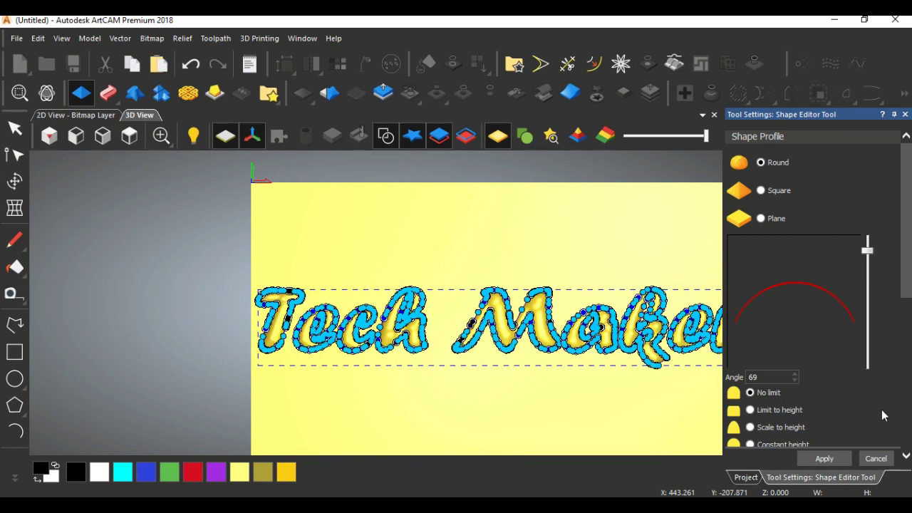
{"action": "scroll", "coordinate": [377, 313], "scroll_direction": "down", "scroll_amount": 2}
{"action": "scroll", "coordinate": [536, 368], "scroll_direction": "up", "scroll_amount": 3}
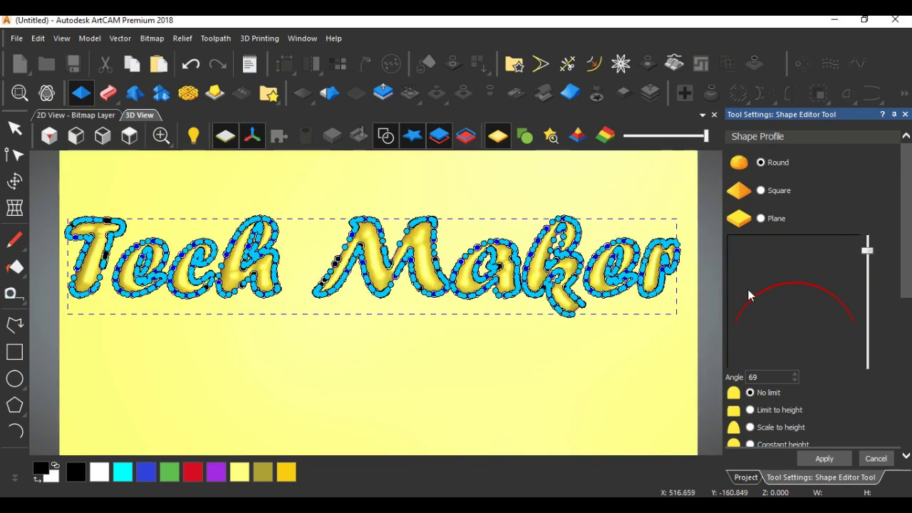
{"action": "scroll", "coordinate": [807, 342], "scroll_direction": "down", "scroll_amount": 3}
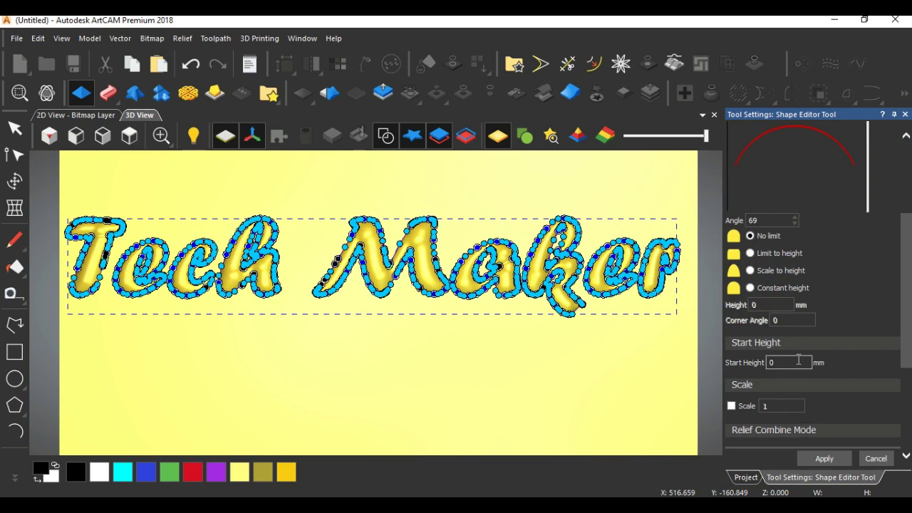
{"action": "double_click", "coordinate": [778, 362]}
{"action": "scroll", "coordinate": [815, 321], "scroll_direction": "down", "scroll_amount": 5}
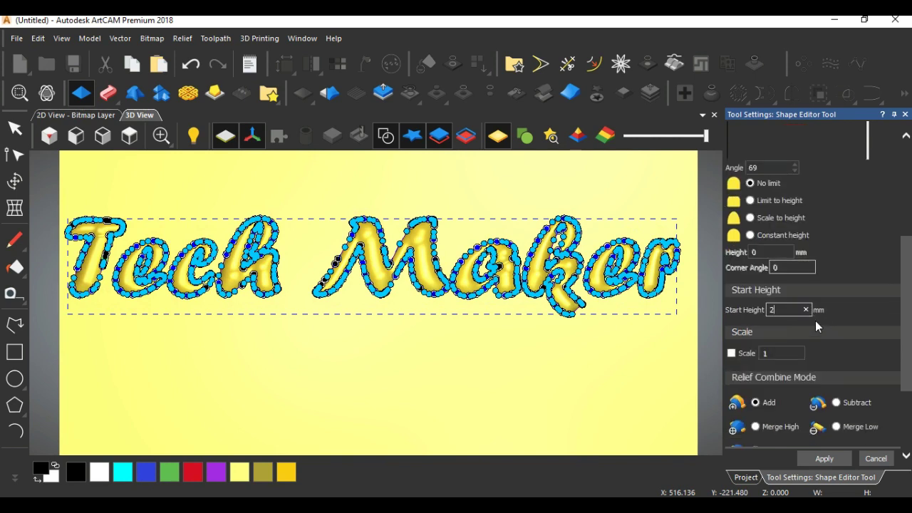
{"action": "left_click", "coordinate": [831, 460]}
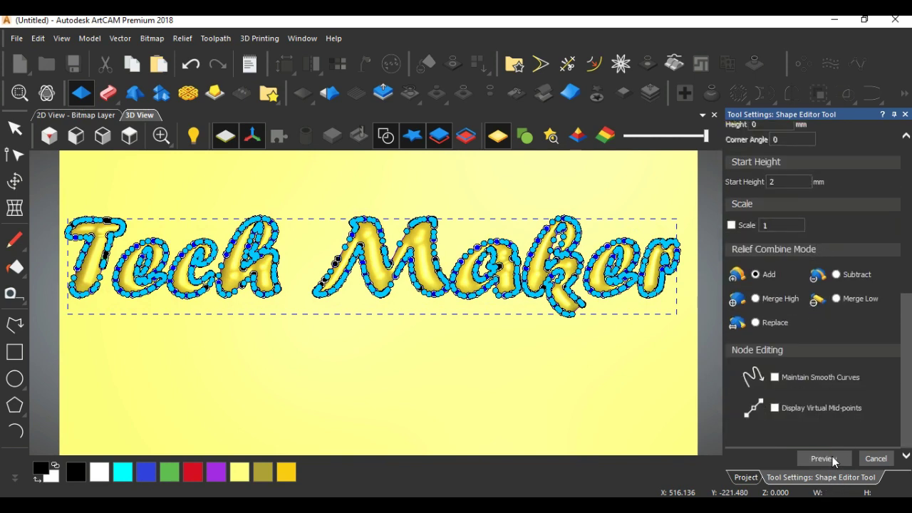
{"action": "left_click", "coordinate": [871, 460]}
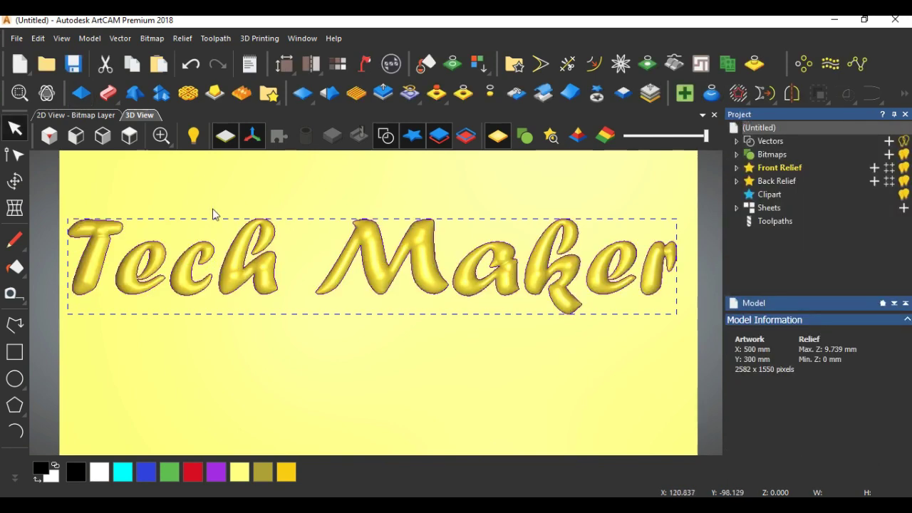
- Open the Lights and Material settings and look through the shading setup presets
{"action": "scroll", "coordinate": [112, 240], "scroll_direction": "up", "scroll_amount": 3}
{"action": "scroll", "coordinate": [112, 240], "scroll_direction": "down", "scroll_amount": 2}
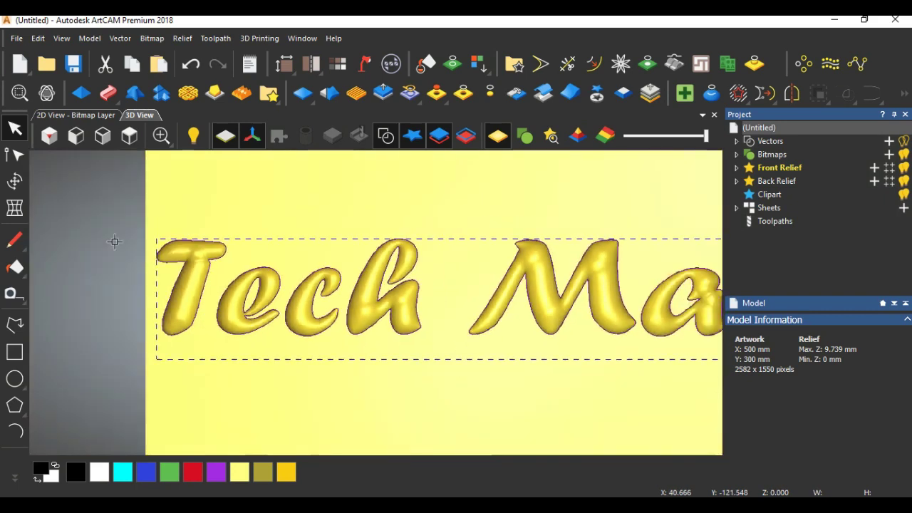
{"action": "scroll", "coordinate": [231, 230], "scroll_direction": "down", "scroll_amount": 3}
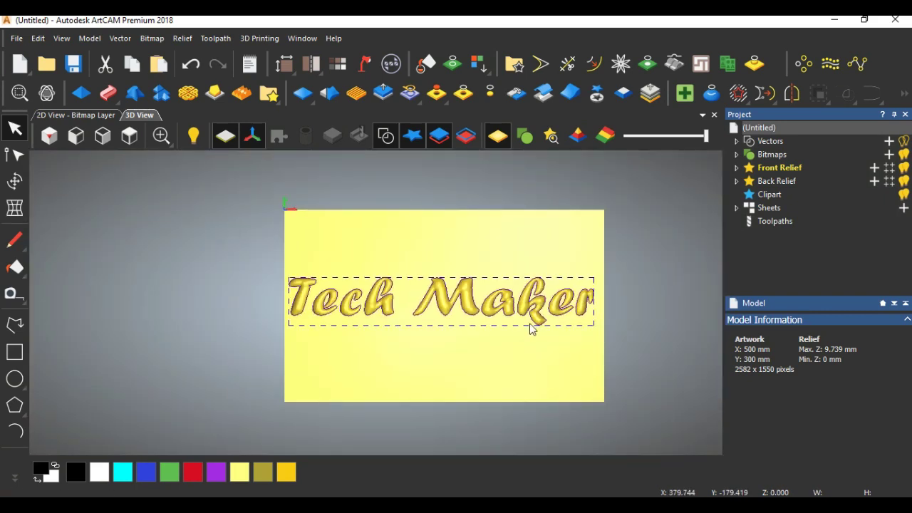
{"action": "scroll", "coordinate": [566, 289], "scroll_direction": "up", "scroll_amount": 2}
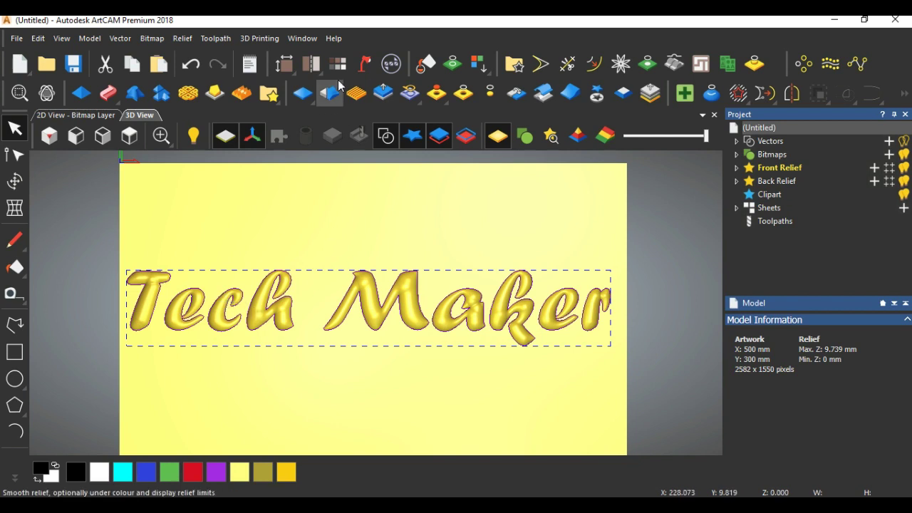
{"action": "left_click", "coordinate": [366, 64]}
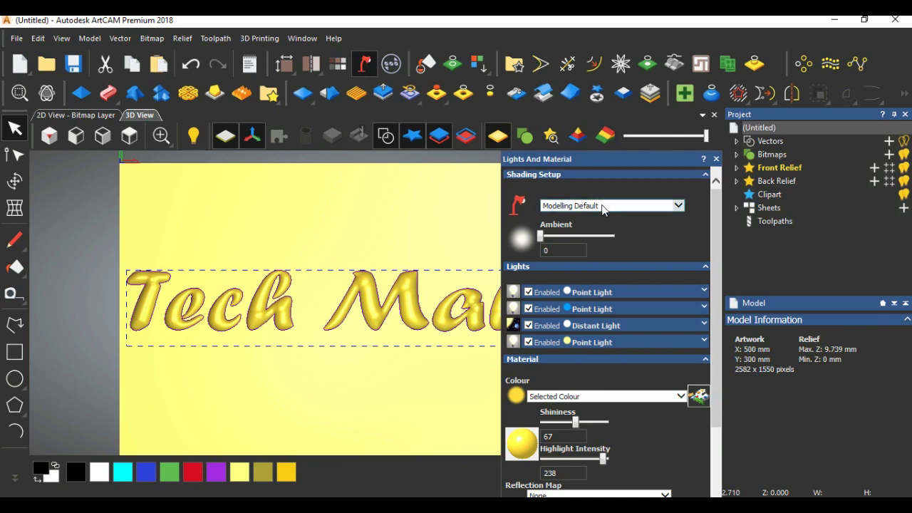
{"action": "left_click", "coordinate": [603, 207]}
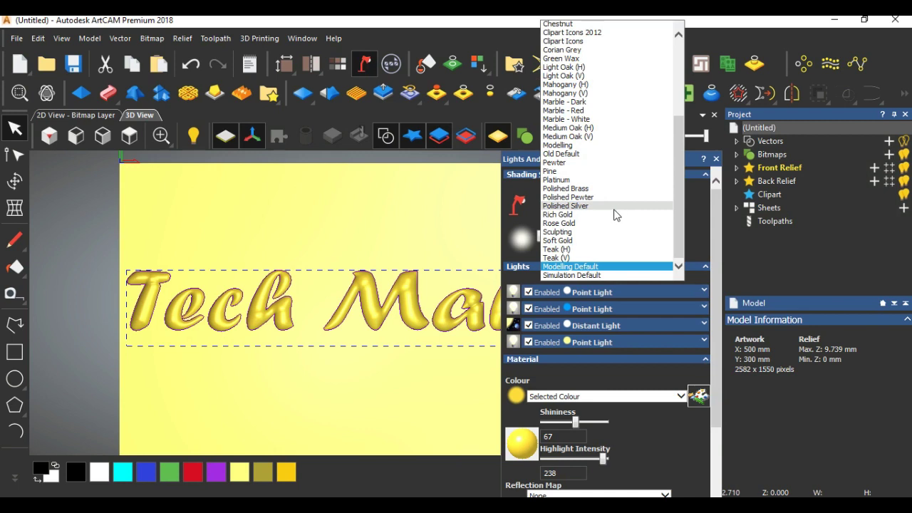
{"action": "left_click", "coordinate": [460, 209]}
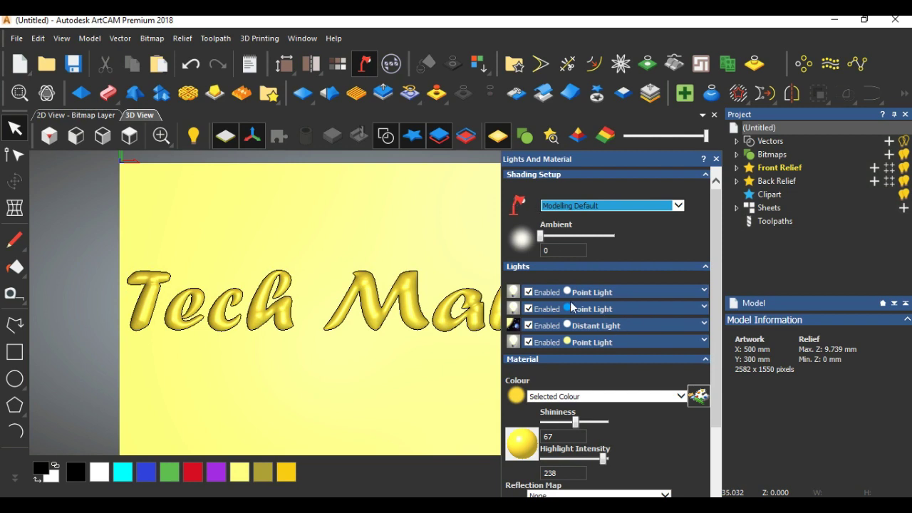
- Examine the available reflection maps, material colours and shading setup presets
{"action": "scroll", "coordinate": [575, 308], "scroll_direction": "down", "scroll_amount": 3}
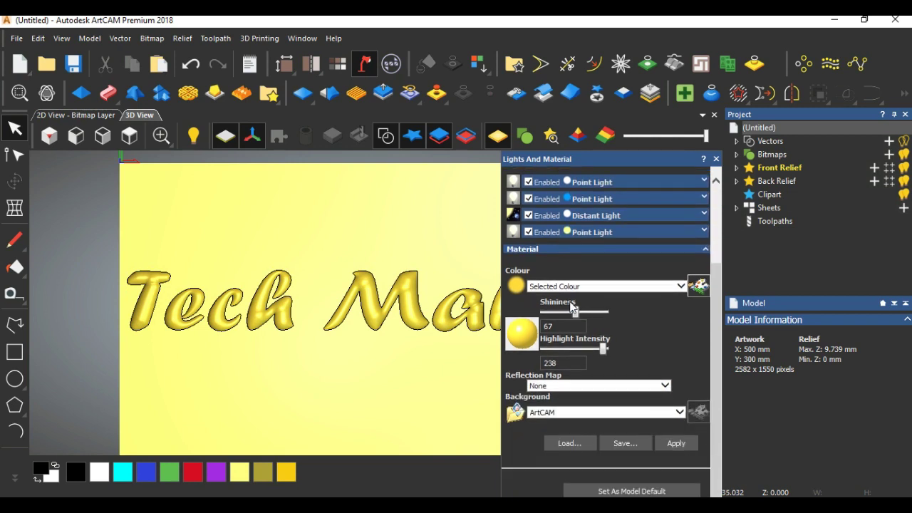
{"action": "left_click", "coordinate": [616, 385]}
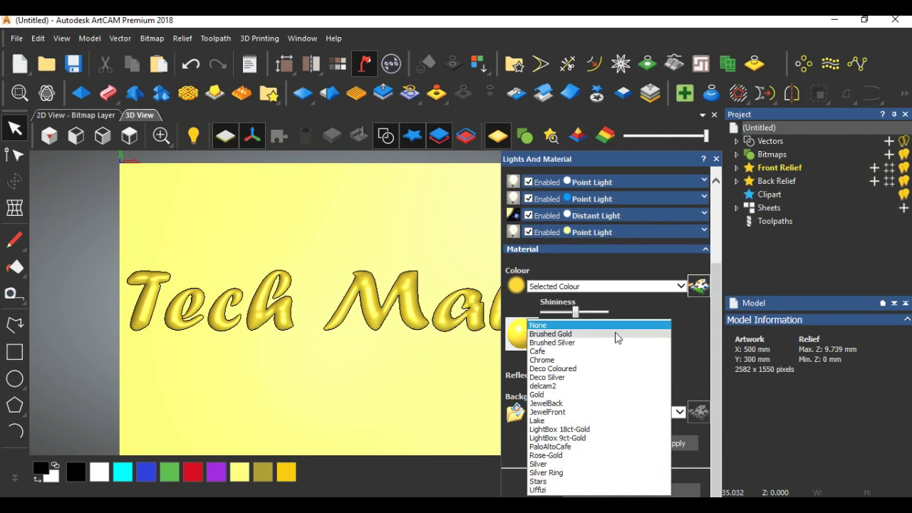
{"action": "left_click", "coordinate": [687, 342]}
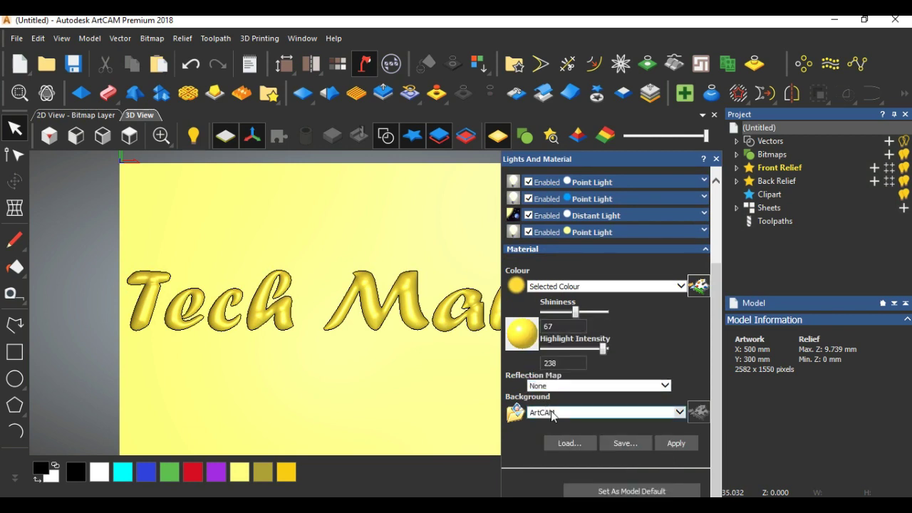
{"action": "left_click", "coordinate": [568, 286]}
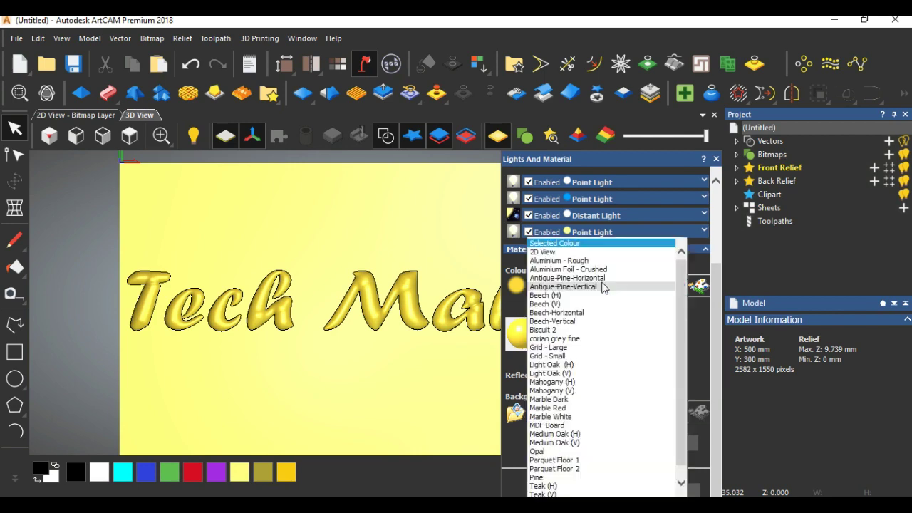
{"action": "left_click", "coordinate": [580, 190]}
{"action": "scroll", "coordinate": [580, 190], "scroll_direction": "up", "scroll_amount": 3}
{"action": "left_click", "coordinate": [597, 203]}
{"action": "scroll", "coordinate": [594, 235], "scroll_direction": "up", "scroll_amount": 3}
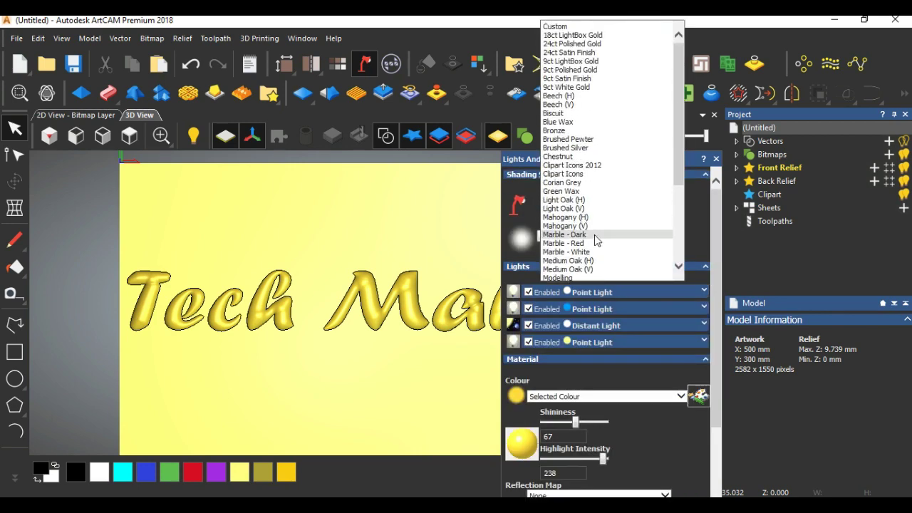
{"action": "scroll", "coordinate": [594, 235], "scroll_direction": "down", "scroll_amount": 3}
{"action": "scroll", "coordinate": [595, 248], "scroll_direction": "up", "scroll_amount": 5}
{"action": "scroll", "coordinate": [592, 249], "scroll_direction": "down", "scroll_amount": 4}
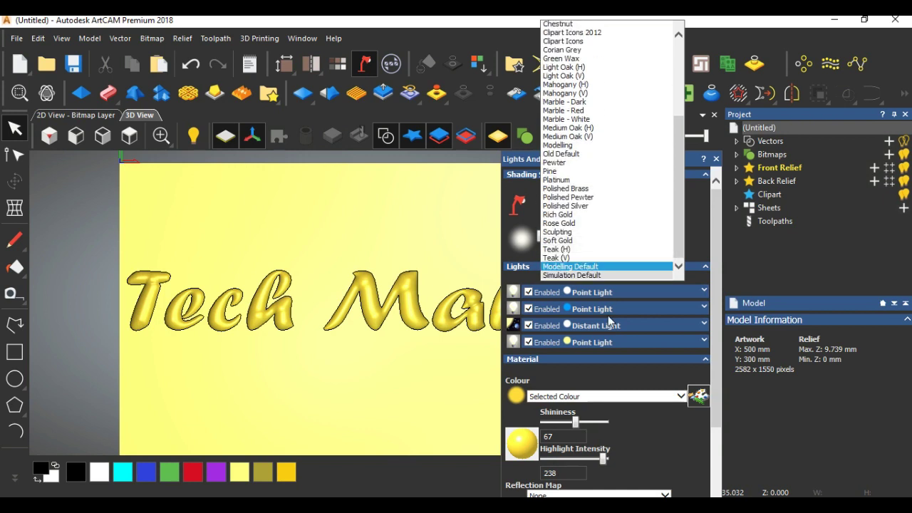
- Check the background options and apply the Lights and Material settings with the ArtCAM background
{"action": "left_click", "coordinate": [652, 385]}
{"action": "scroll", "coordinate": [606, 399], "scroll_direction": "down", "scroll_amount": 3}
{"action": "left_click", "coordinate": [579, 411]}
{"action": "left_click", "coordinate": [578, 413]}
{"action": "left_click", "coordinate": [674, 444]}
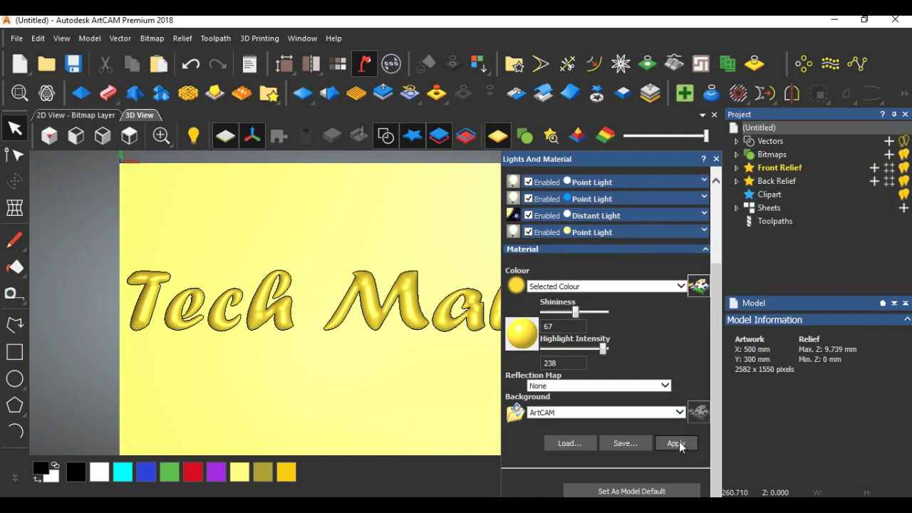
- Set the material colour to the brown preset (RGB 97, 56, 16), save it as a custom colour and apply it
{"action": "left_click", "coordinate": [700, 286]}
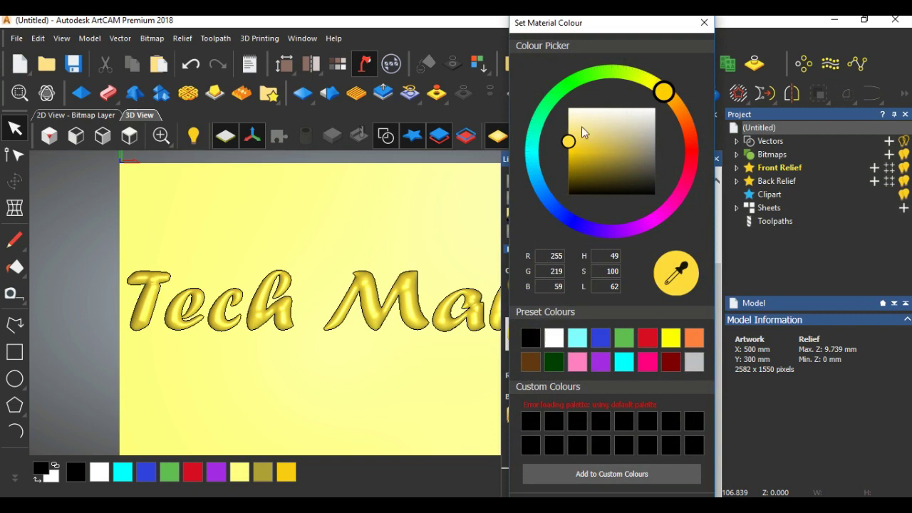
{"action": "mouse_move", "coordinate": [571, 142]}
{"action": "left_mouse_down"}
{"action": "mouse_move", "coordinate": [647, 122]}
{"action": "mouse_move", "coordinate": [647, 151]}
{"action": "left_mouse_up"}
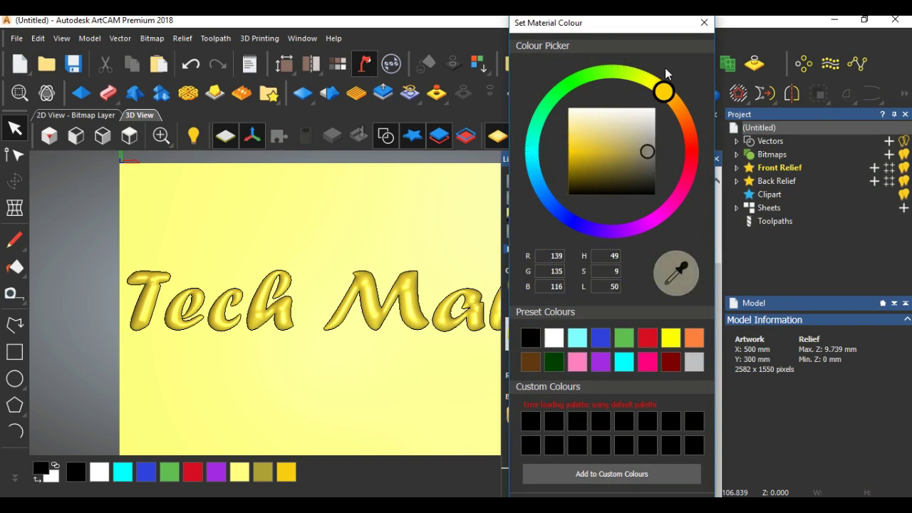
{"action": "left_click", "coordinate": [530, 362]}
{"action": "left_click", "coordinate": [593, 476]}
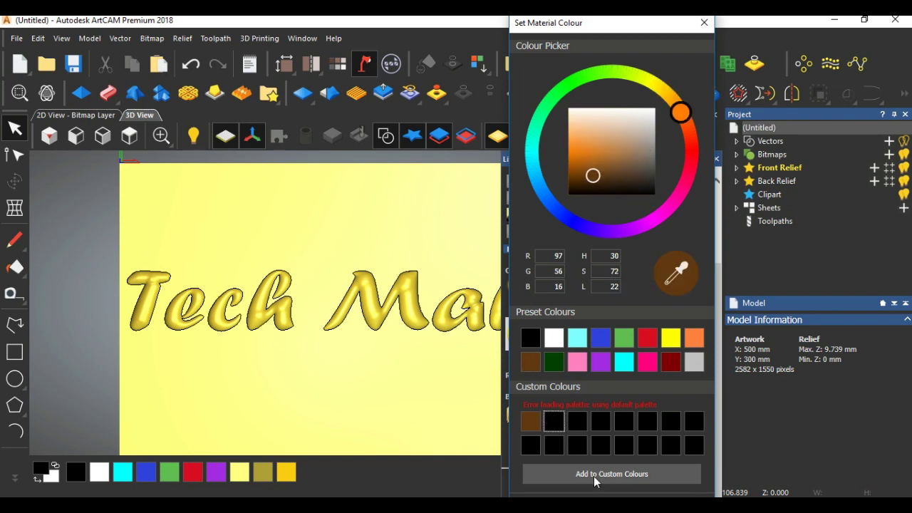
{"action": "left_click", "coordinate": [704, 22]}
{"action": "left_click", "coordinate": [676, 443]}
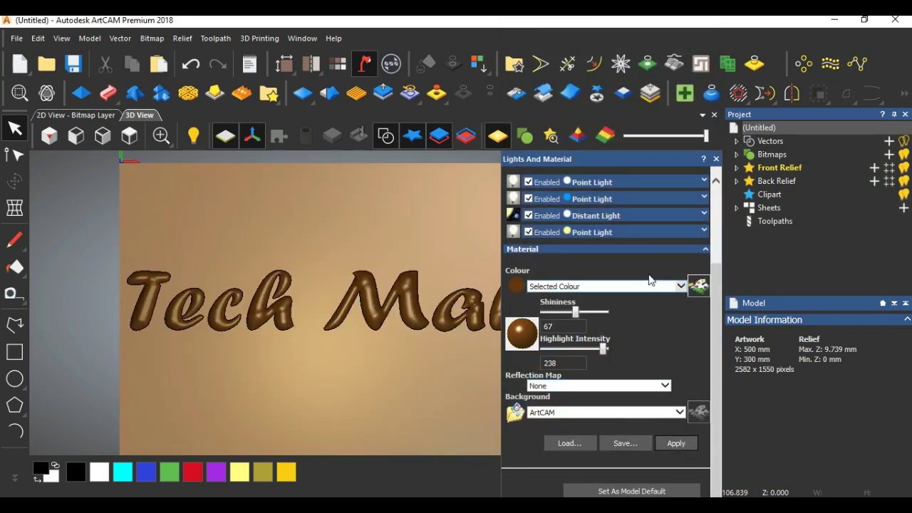
{"action": "scroll", "coordinate": [614, 235], "scroll_direction": "up", "scroll_amount": 3}
{"action": "left_click", "coordinate": [678, 205]}
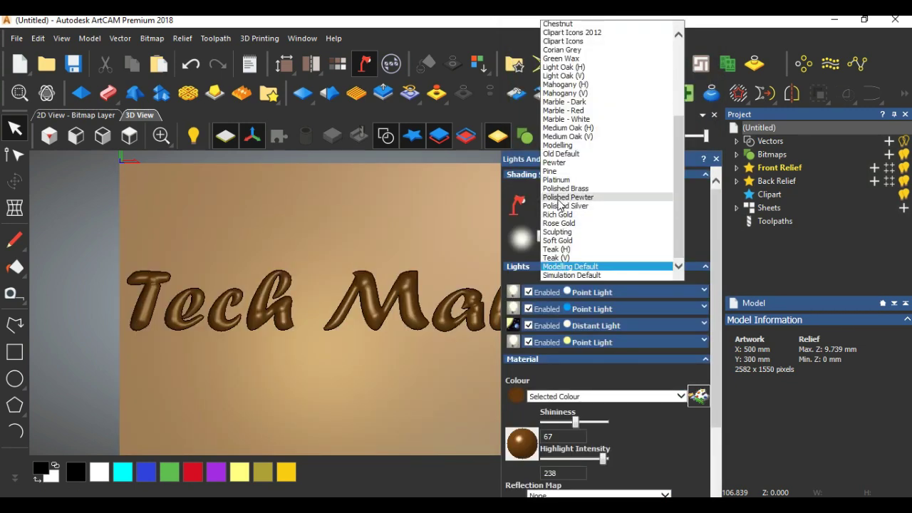
{"action": "left_click", "coordinate": [526, 217]}
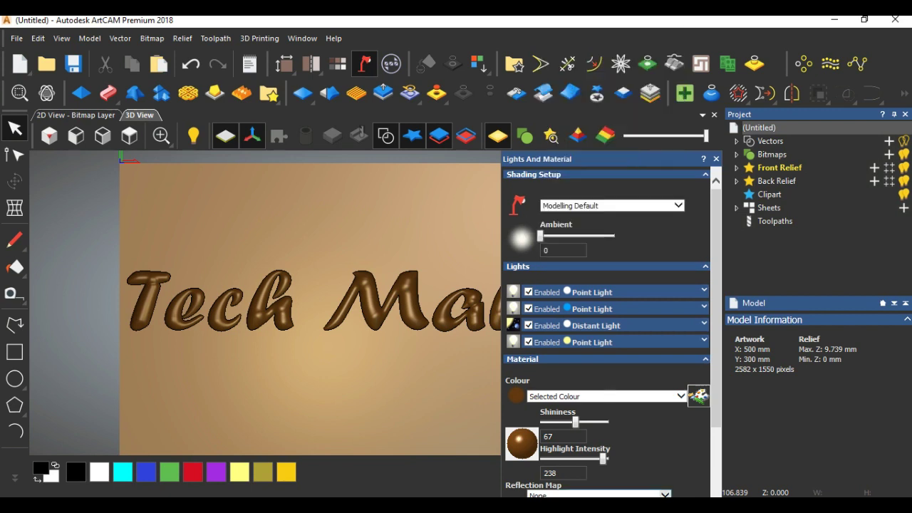
- Check the available reflection maps without changing the selection and close the Lights and Material settings
{"action": "scroll", "coordinate": [634, 415], "scroll_direction": "down", "scroll_amount": 3}
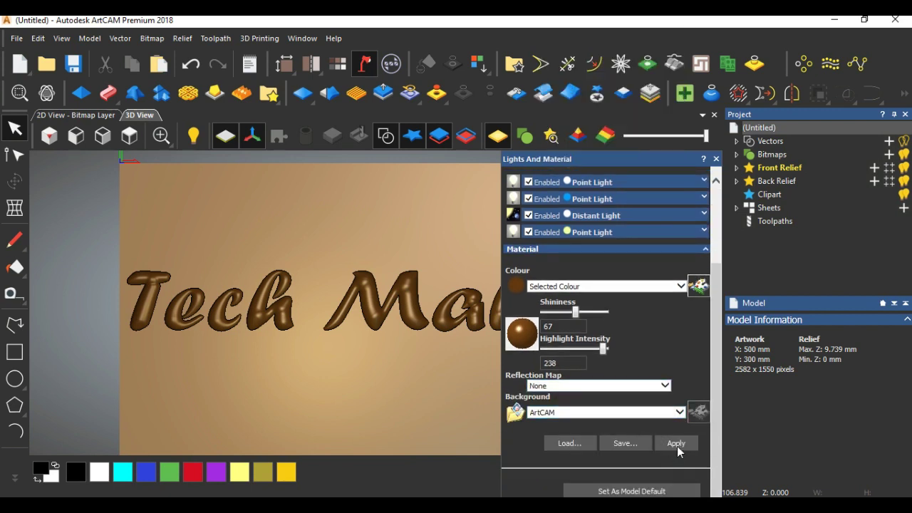
{"action": "left_click", "coordinate": [658, 387]}
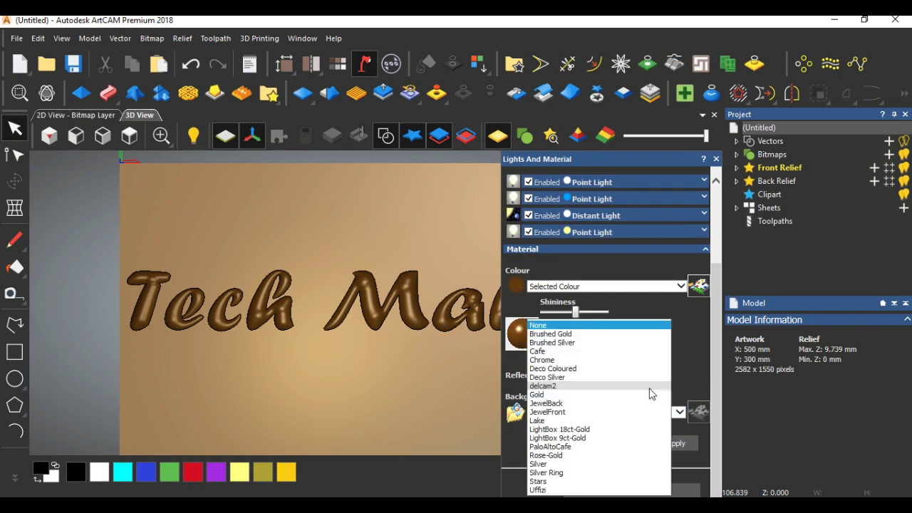
{"action": "left_click", "coordinate": [700, 353]}
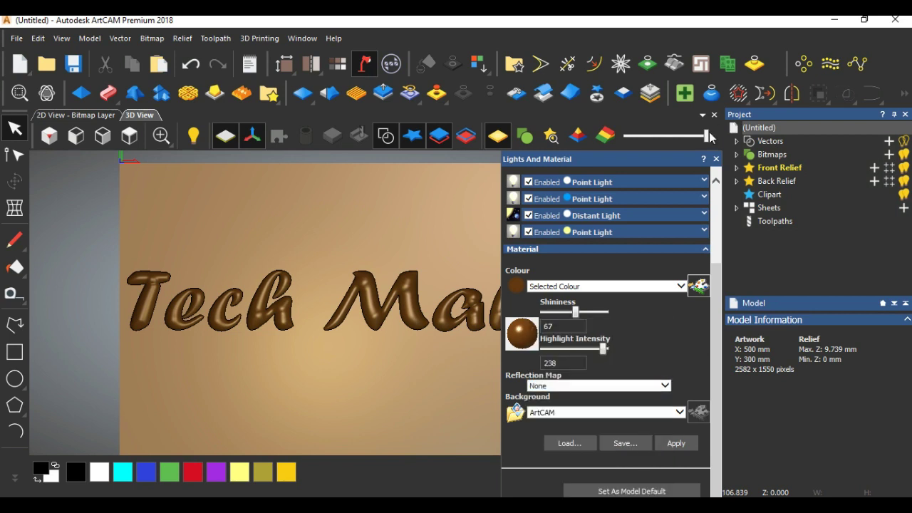
{"action": "left_click", "coordinate": [716, 159]}
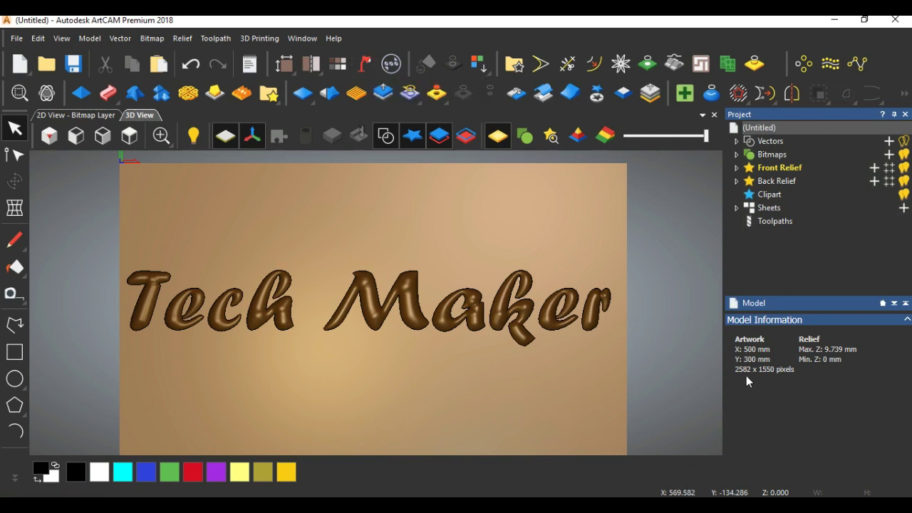
- Select the whole "Tech Maker" lettering and start a Machine Relief 3D toolpath
{"action": "left_click_drag", "start_coordinate": [124, 250], "coordinate": [623, 370]}
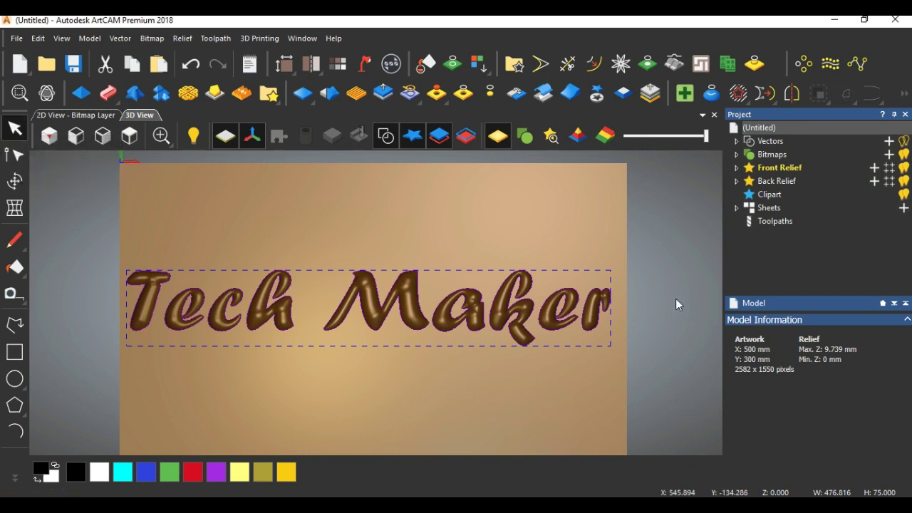
{"action": "left_click", "coordinate": [765, 222]}
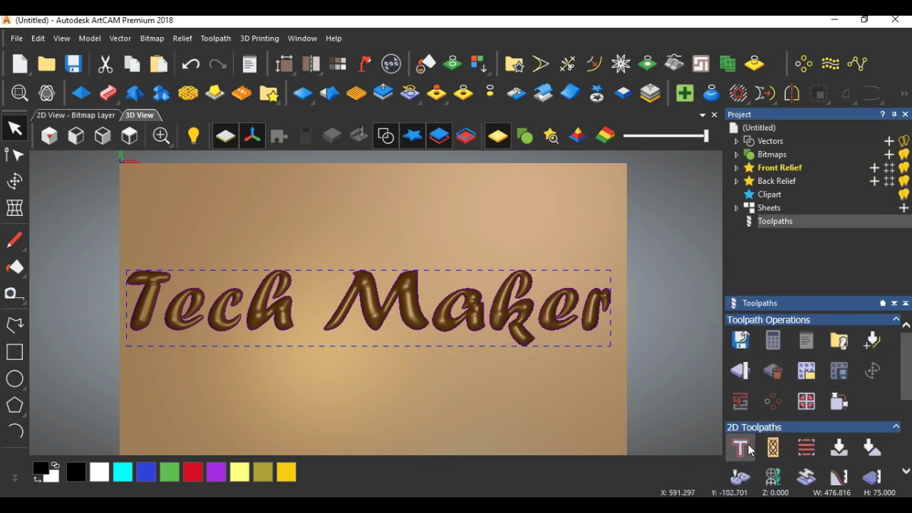
{"action": "scroll", "coordinate": [750, 449], "scroll_direction": "down", "scroll_amount": 1}
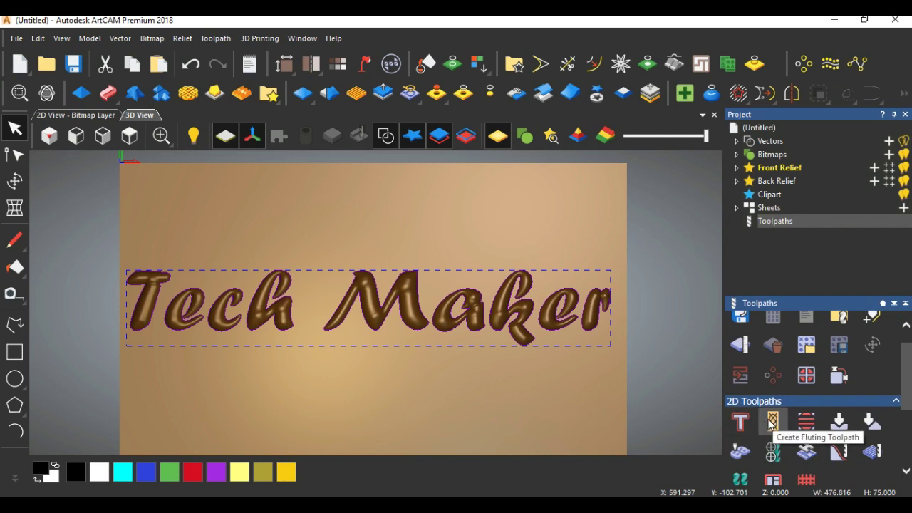
{"action": "scroll", "coordinate": [756, 425], "scroll_direction": "down", "scroll_amount": 4}
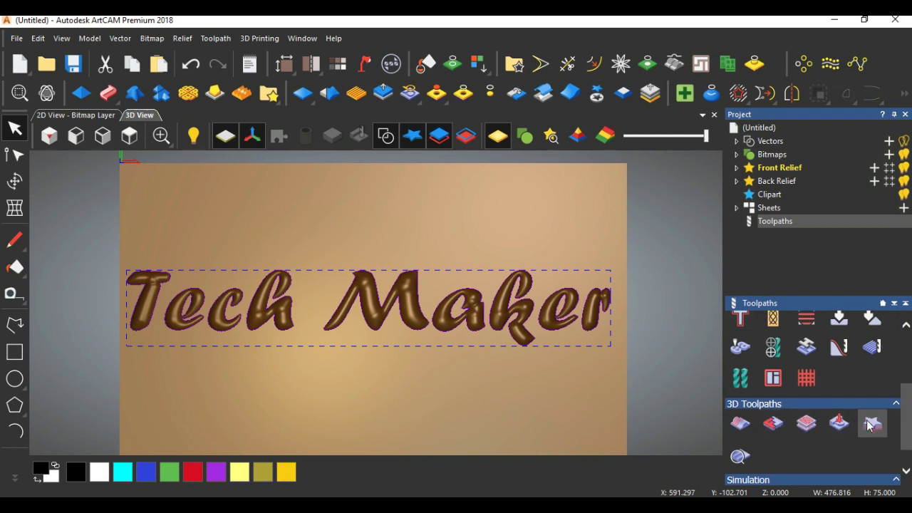
{"action": "left_click", "coordinate": [740, 425]}
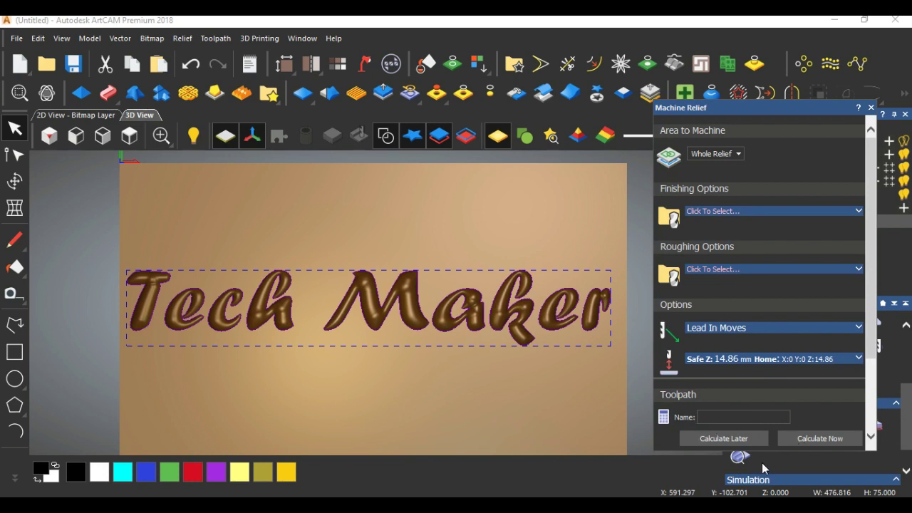
{"action": "left_click", "coordinate": [871, 108]}
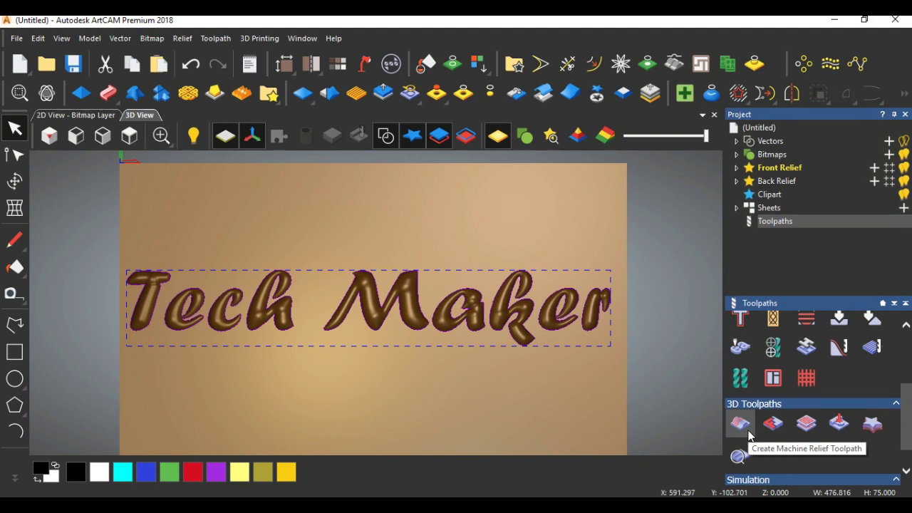
{"action": "left_click", "coordinate": [748, 431]}
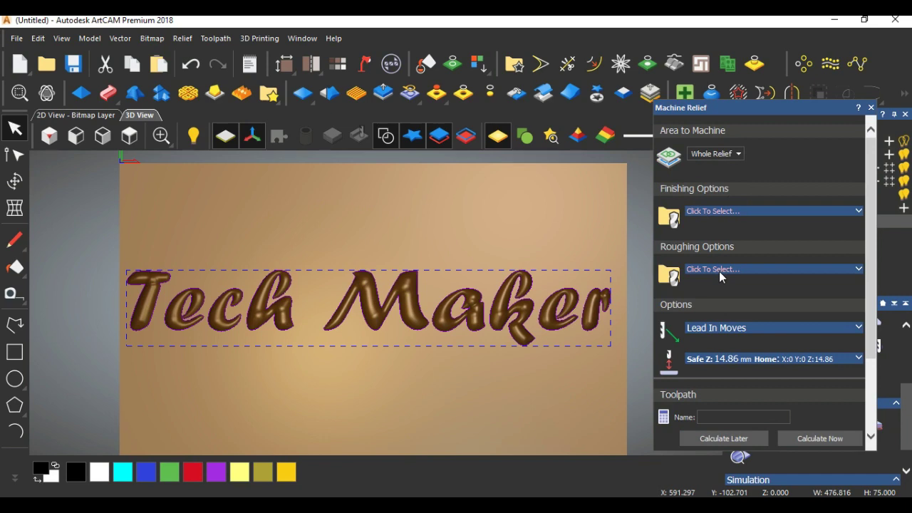
- Choose the wood or plastic Ball Nose 1/2 Inch finishing tool, with its tool units set to mm and rate units to mm/sec
{"action": "left_click", "coordinate": [730, 212]}
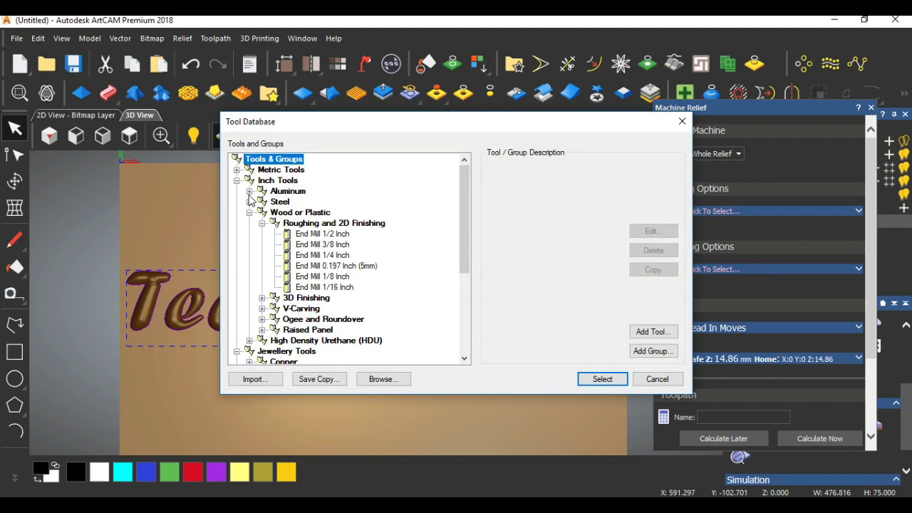
{"action": "left_click", "coordinate": [262, 298]}
{"action": "left_click", "coordinate": [311, 308]}
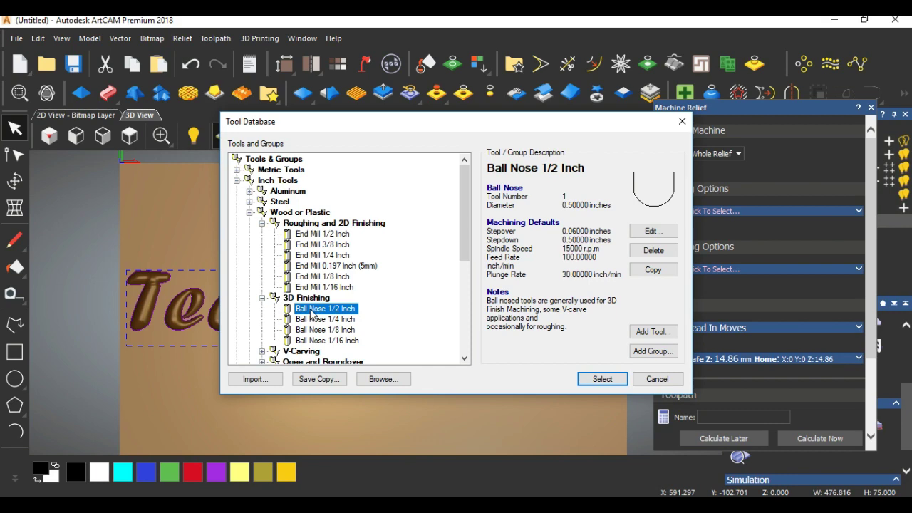
{"action": "left_click", "coordinate": [644, 235]}
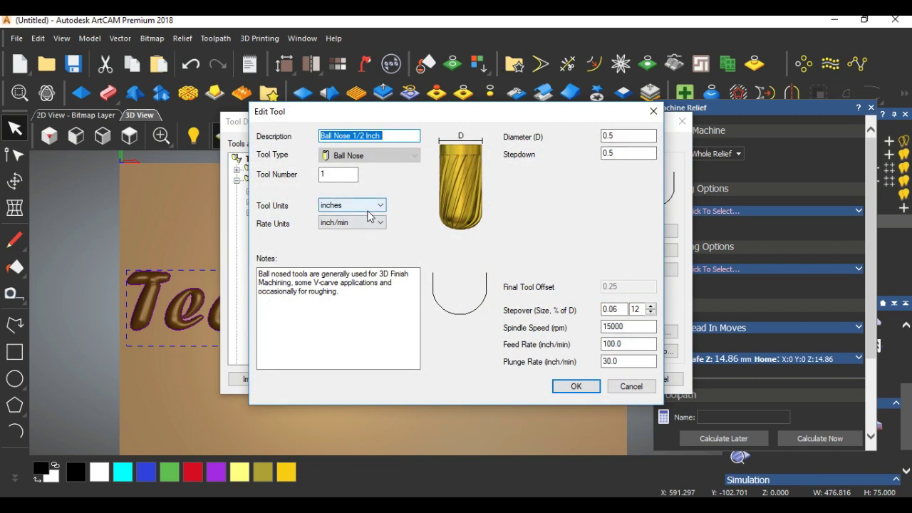
{"action": "left_click", "coordinate": [361, 204]}
{"action": "left_click", "coordinate": [360, 217]}
{"action": "left_click", "coordinate": [361, 223]}
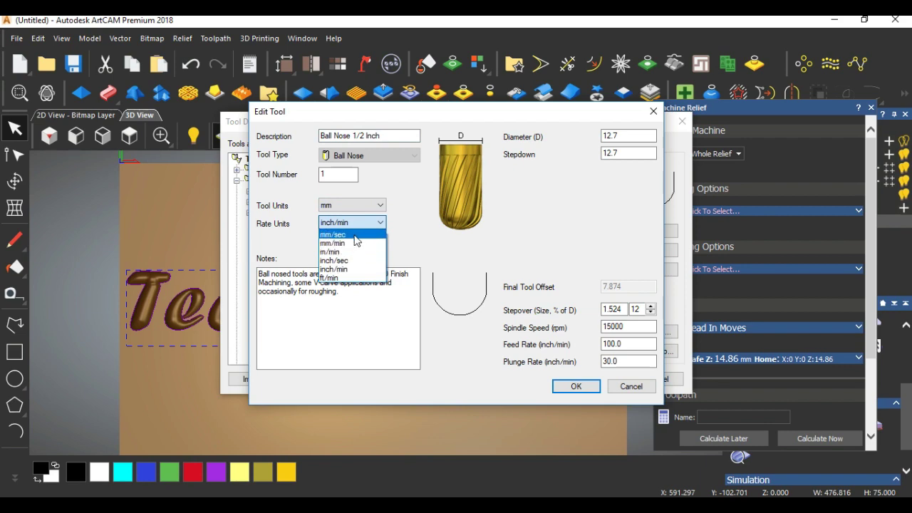
{"action": "left_click", "coordinate": [350, 235]}
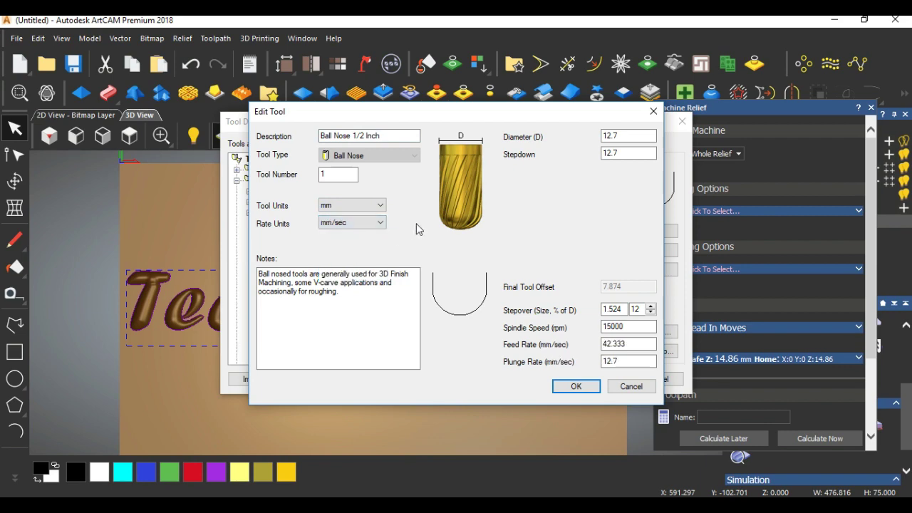
{"action": "left_click", "coordinate": [578, 388]}
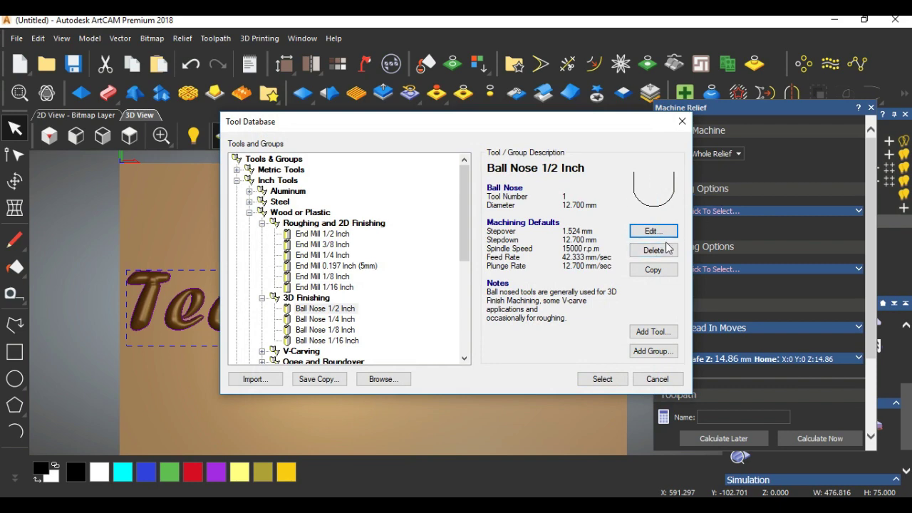
{"action": "left_click", "coordinate": [600, 384]}
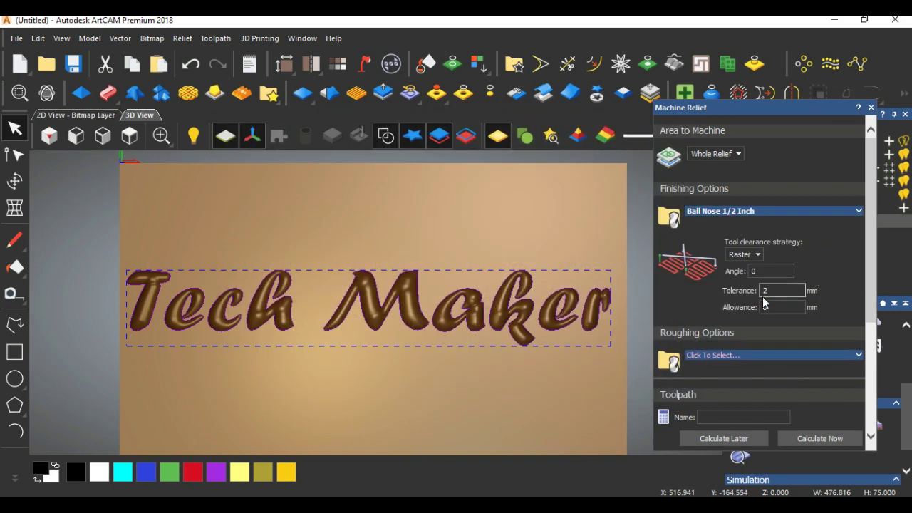
- Set the finishing tolerance to 0.25 mm and choose the Ball Nose 1/16 Inch tool for roughing
{"action": "scroll", "coordinate": [762, 297], "scroll_direction": "down", "scroll_amount": 1}
{"action": "left_click", "coordinate": [767, 240]}
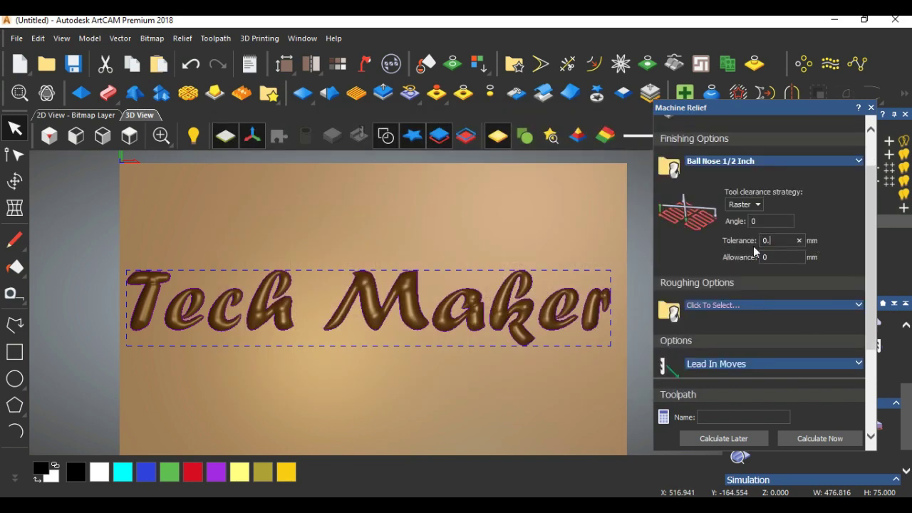
{"action": "left_click", "coordinate": [758, 305]}
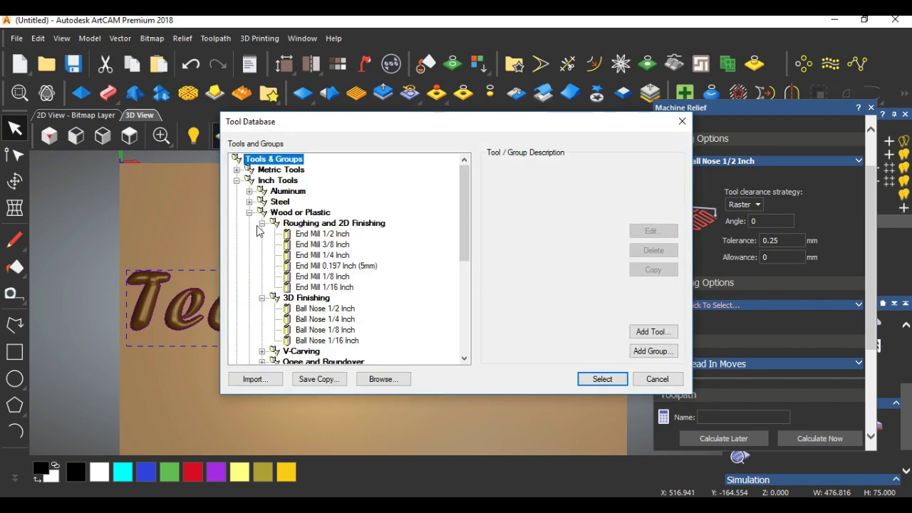
{"action": "left_click", "coordinate": [348, 258]}
{"action": "left_click", "coordinate": [344, 287]}
{"action": "left_click", "coordinate": [336, 308]}
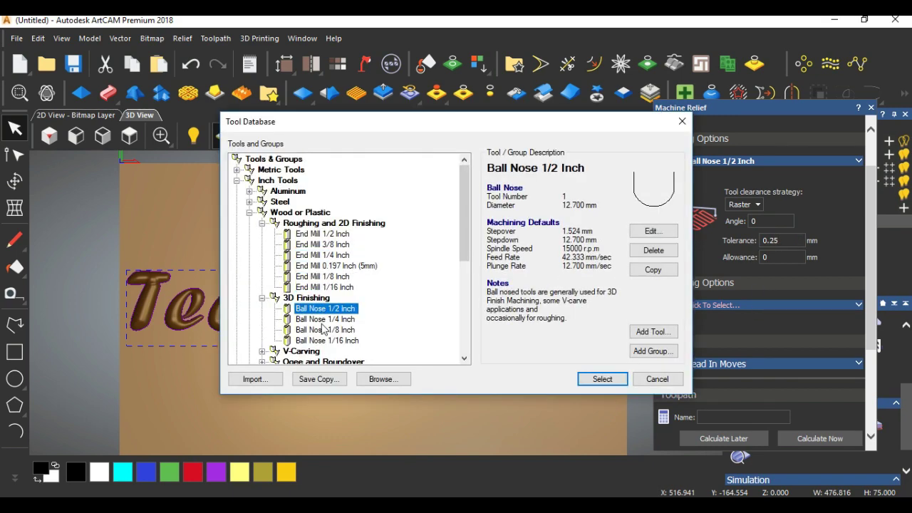
{"action": "left_click", "coordinate": [347, 342]}
{"action": "left_click", "coordinate": [602, 379]}
- Set the roughing tolerance to 0.25 mm and apply the automatic Z slices
{"action": "scroll", "coordinate": [753, 346], "scroll_direction": "down", "scroll_amount": 1}
{"action": "left_click", "coordinate": [763, 282]}
{"action": "type", "text": "0.25"}
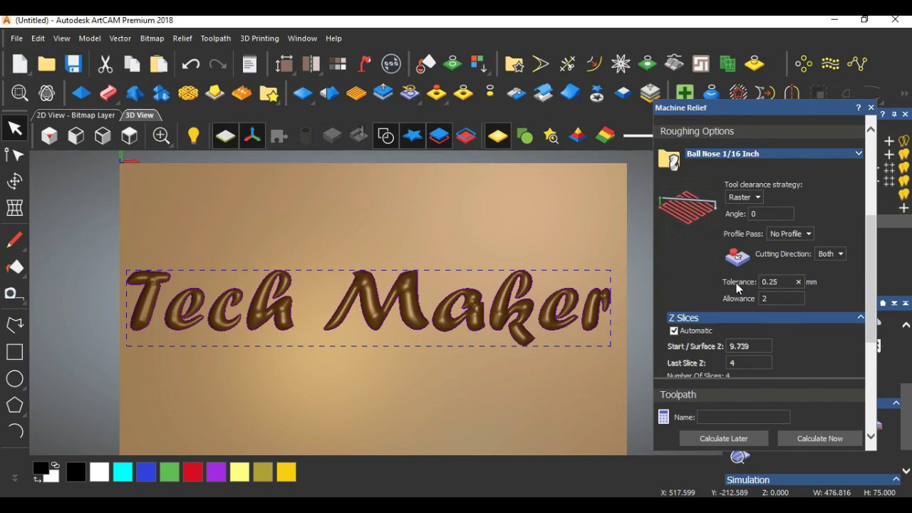
{"action": "scroll", "coordinate": [704, 343], "scroll_direction": "down", "scroll_amount": 1}
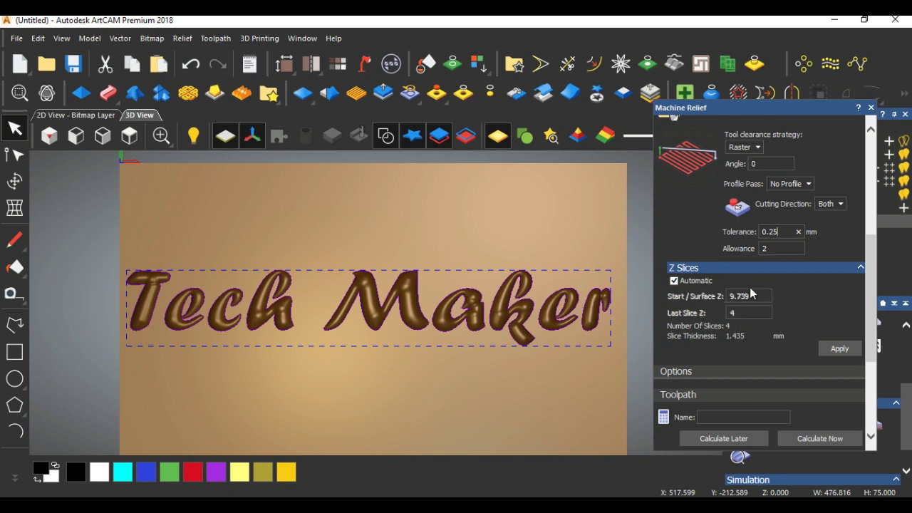
{"action": "left_click", "coordinate": [838, 349]}
{"action": "scroll", "coordinate": [741, 344], "scroll_direction": "down", "scroll_amount": 3}
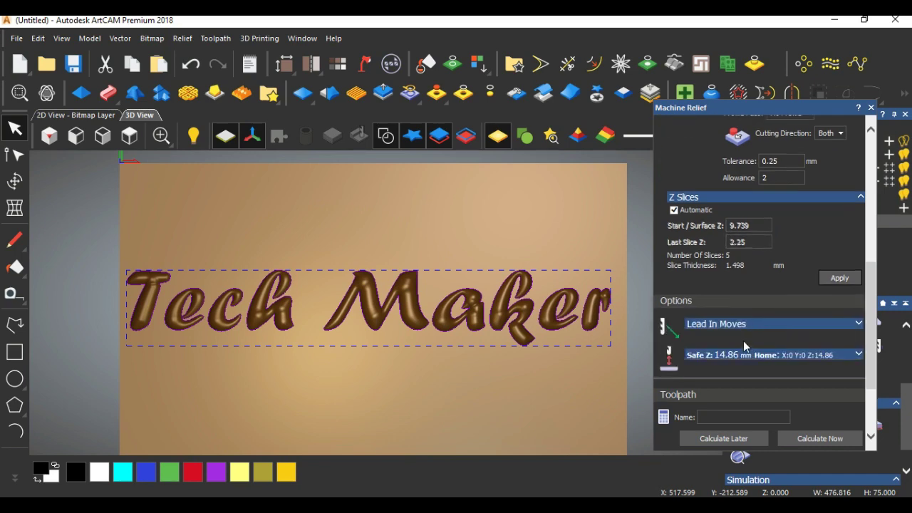
- Check the material setup without changing it and review the Safe Z and home position values
{"action": "left_click", "coordinate": [754, 285]}
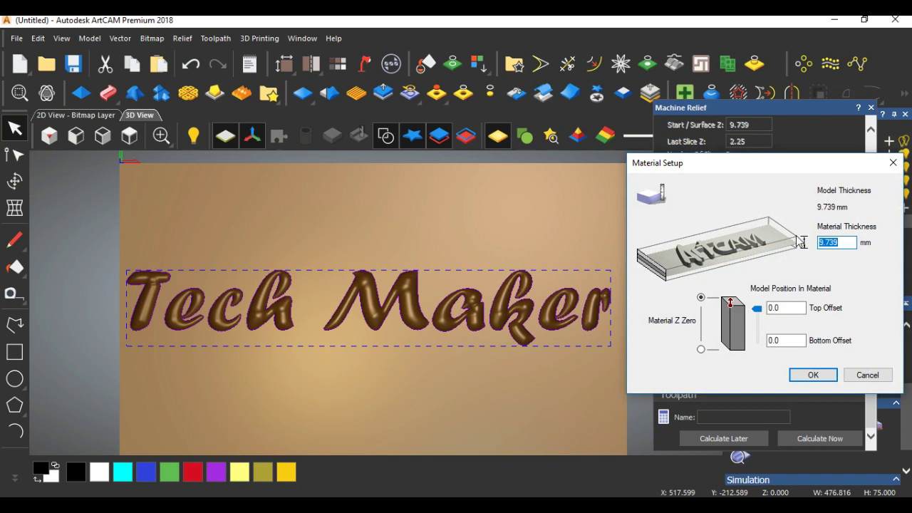
{"action": "left_click", "coordinate": [857, 381]}
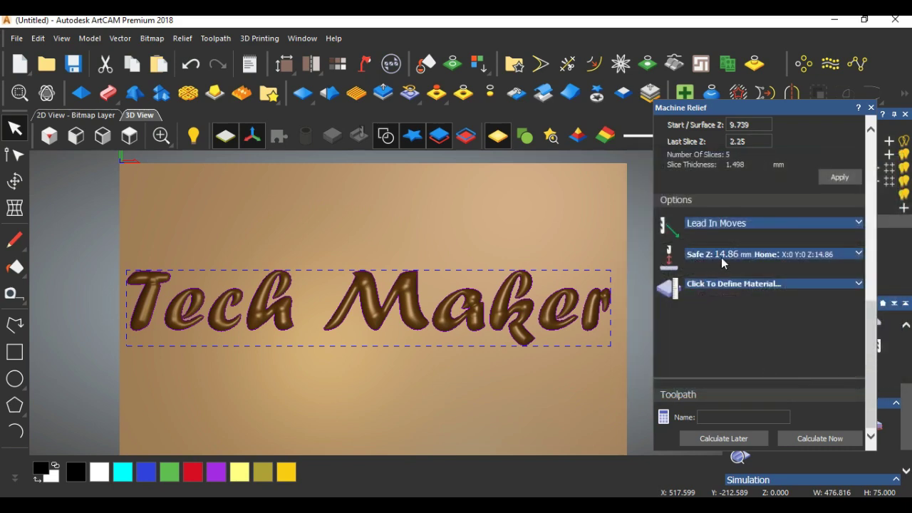
{"action": "left_click", "coordinate": [722, 258]}
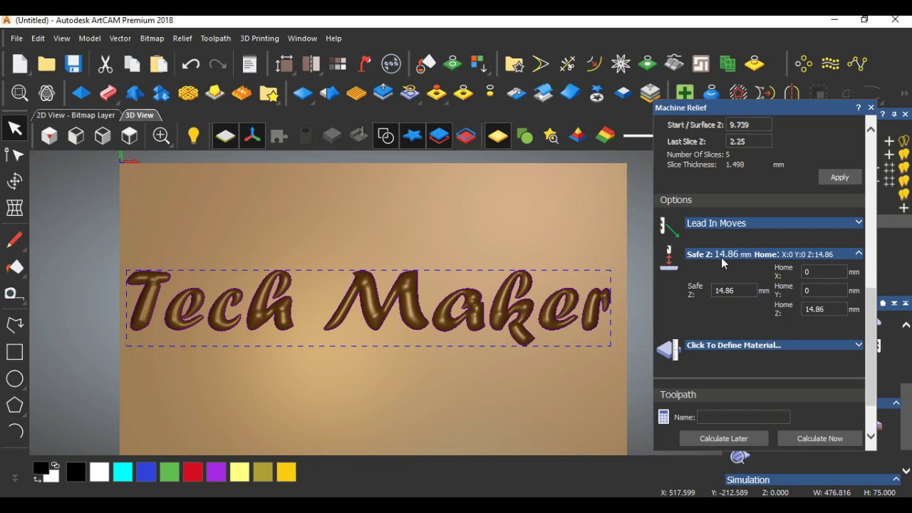
{"action": "left_click", "coordinate": [727, 257]}
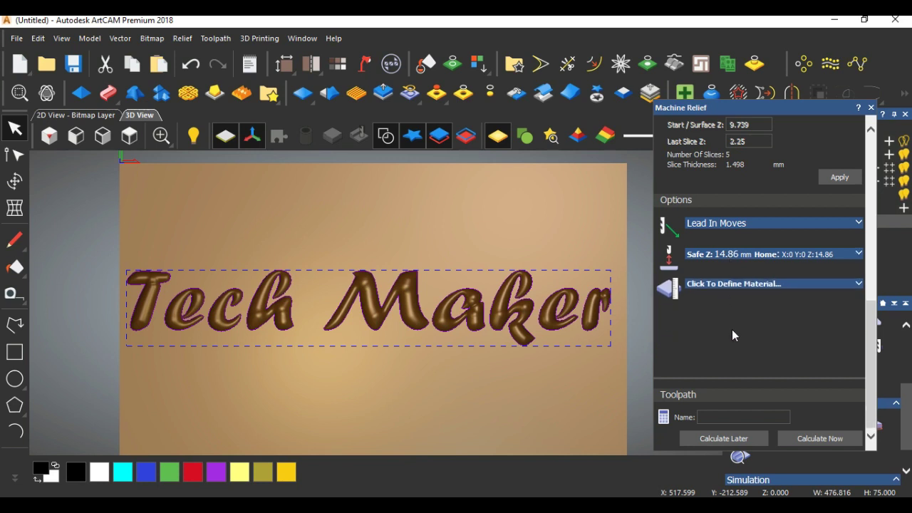
{"action": "left_click", "coordinate": [733, 258]}
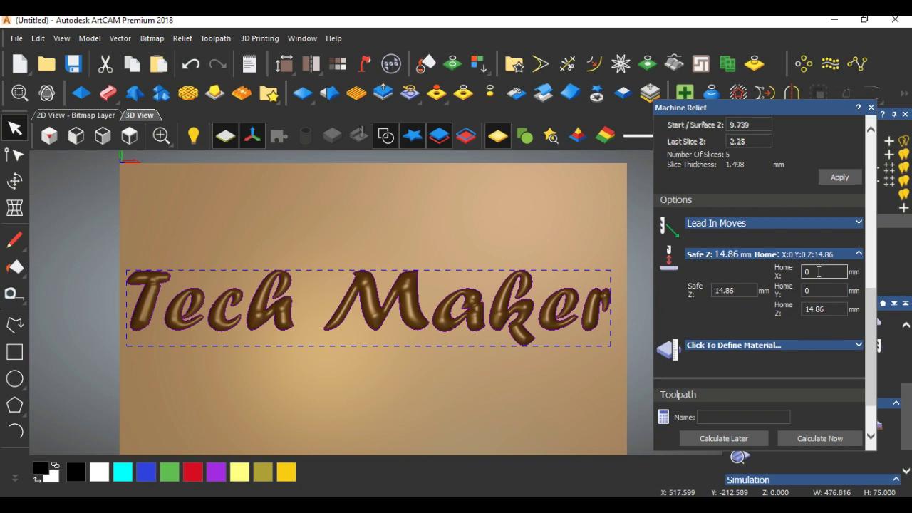
{"action": "scroll", "coordinate": [778, 368], "scroll_direction": "down", "scroll_amount": 2}
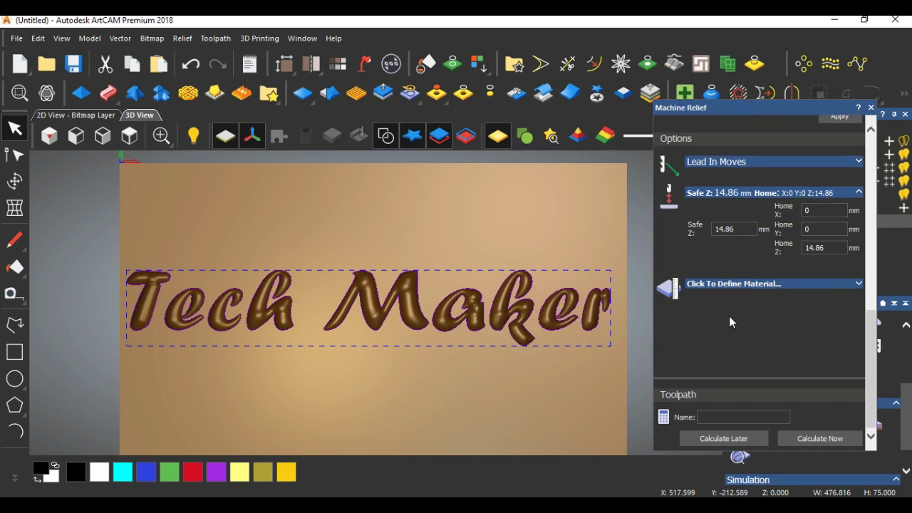
- Calculate the Machine Relief toolpath immediately and close its settings
{"action": "left_click", "coordinate": [805, 440]}
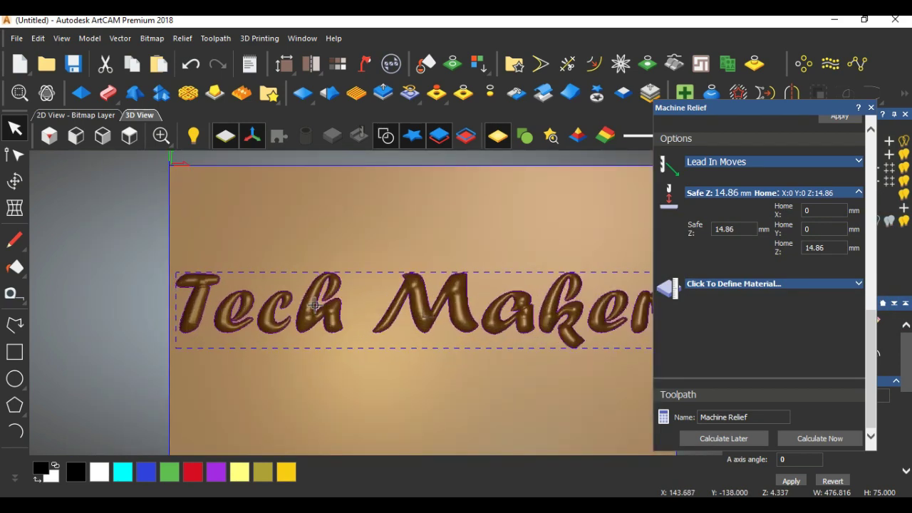
{"action": "scroll", "coordinate": [546, 302], "scroll_direction": "up", "scroll_amount": 2}
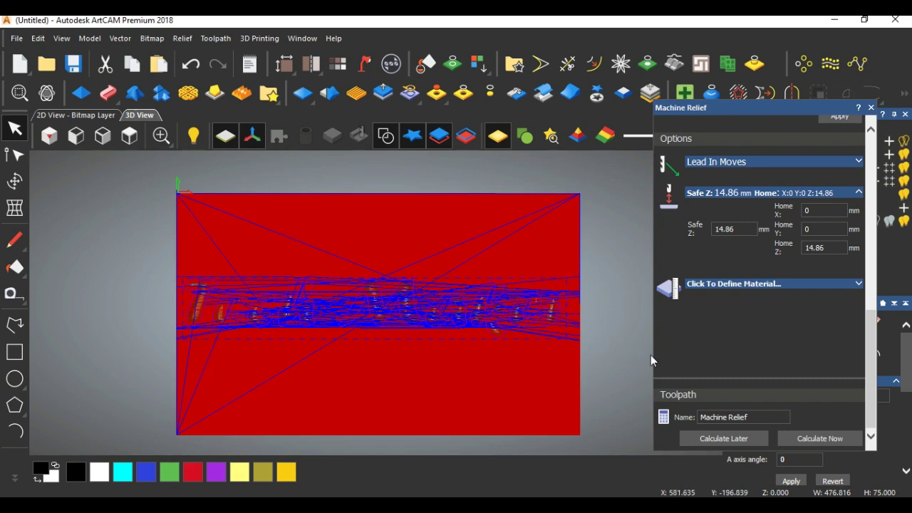
{"action": "left_click", "coordinate": [870, 109]}
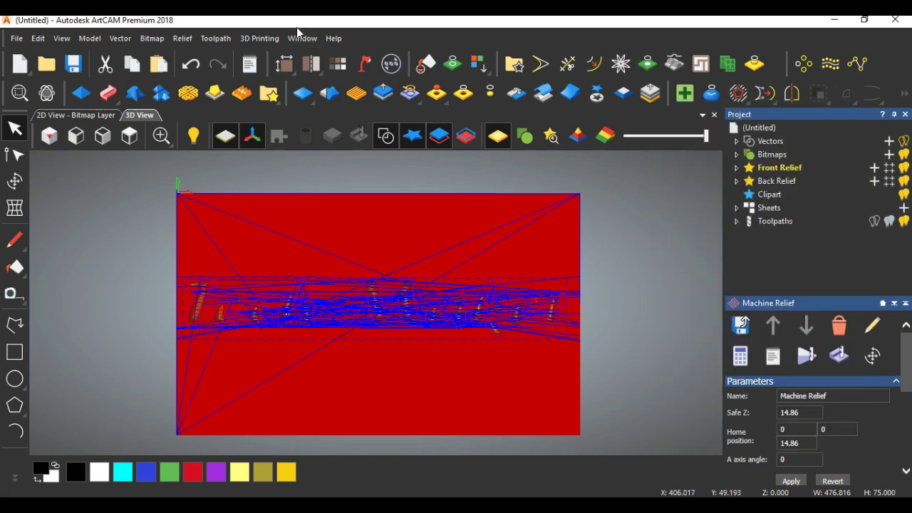
- Simulate the Machine Relief toolpath on the whole model at standard resolution and play it through at fast speed
{"action": "left_click", "coordinate": [810, 362]}
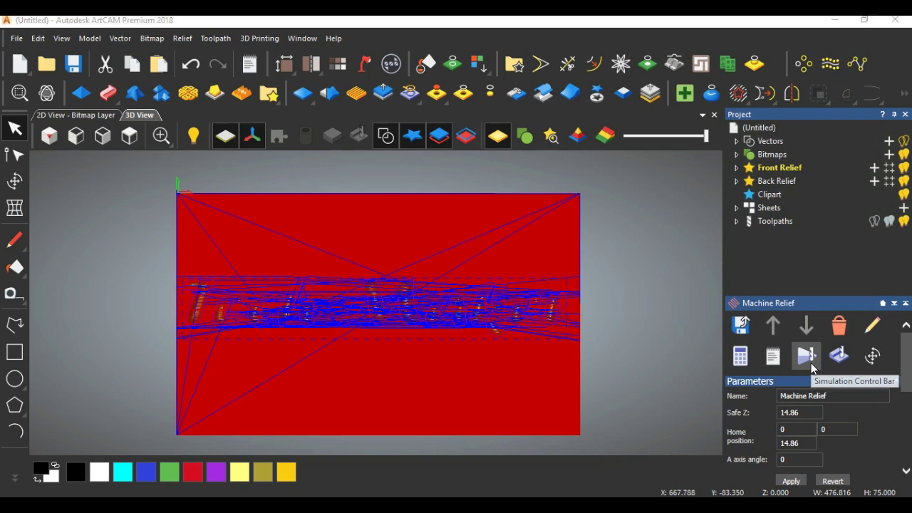
{"action": "left_click_drag", "start_coordinate": [462, 127], "coordinate": [731, 40]}
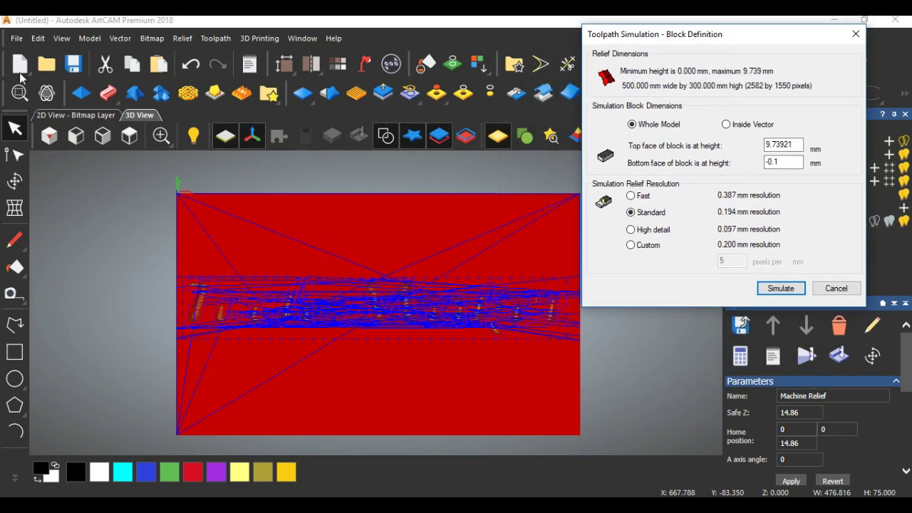
{"action": "left_click", "coordinate": [781, 288]}
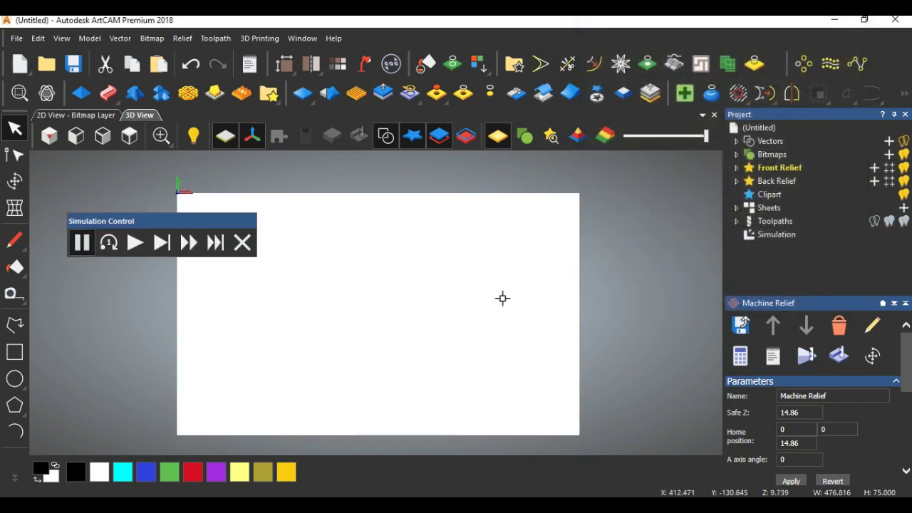
{"action": "left_click", "coordinate": [134, 242]}
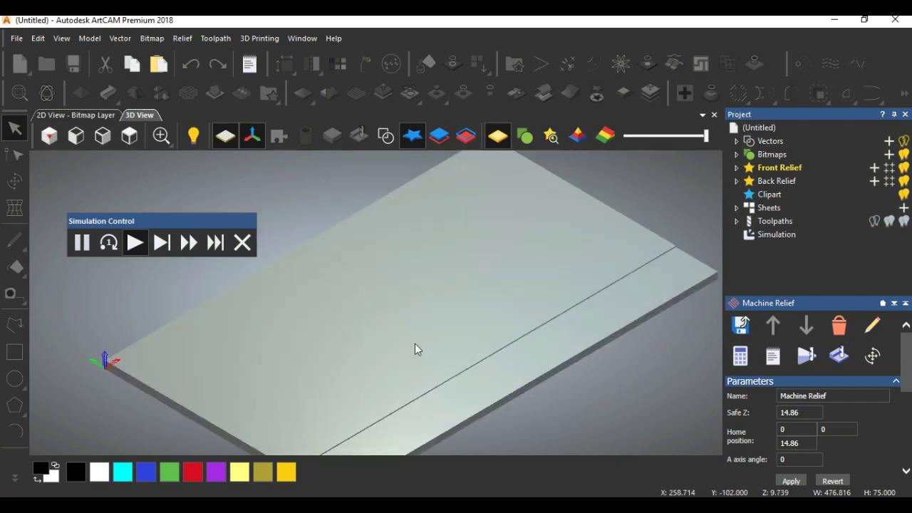
{"action": "left_click", "coordinate": [190, 243]}
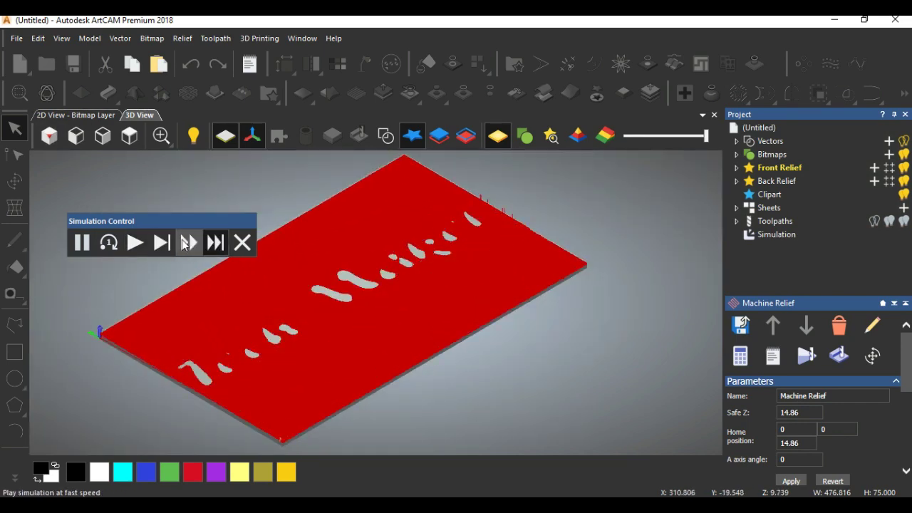
{"action": "scroll", "coordinate": [210, 321], "scroll_direction": "up", "scroll_amount": 5}
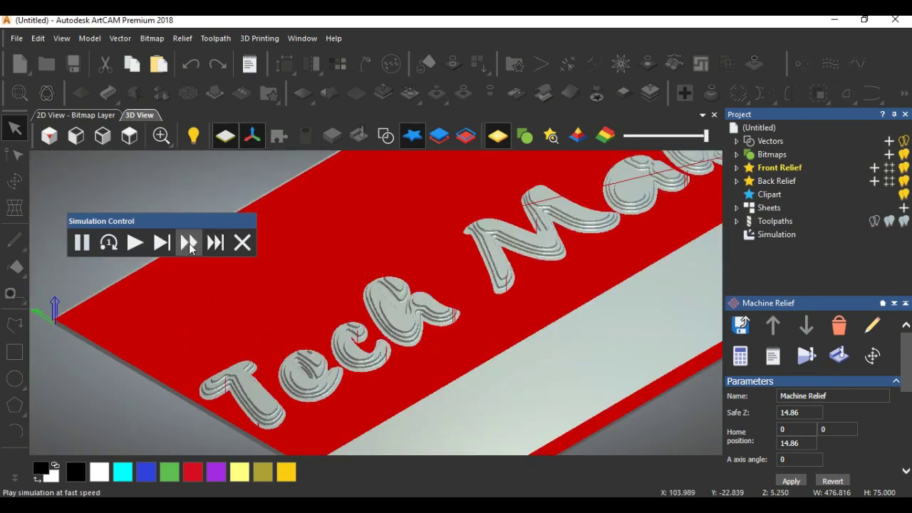
{"action": "left_click", "coordinate": [189, 244]}
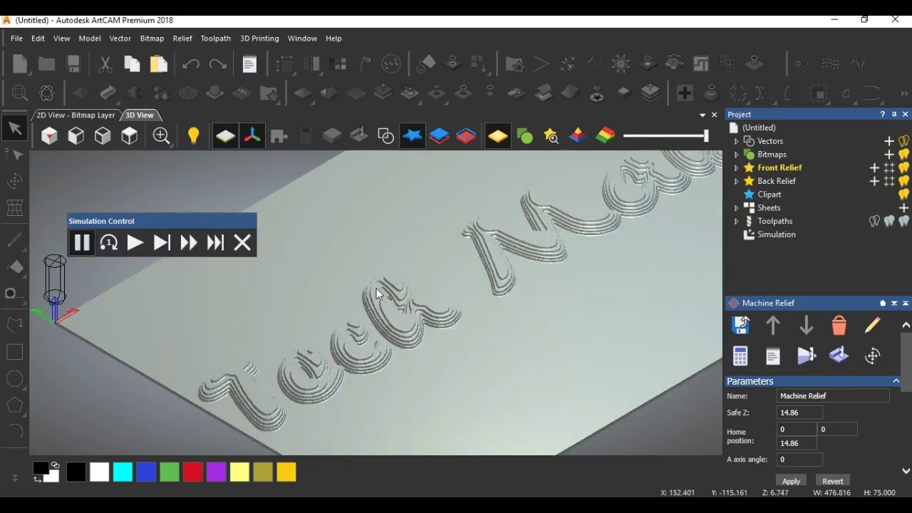
- Examine the simulated Tech Maker lettering closely from several viewing angles
{"action": "left_click", "coordinate": [129, 135]}
{"action": "scroll", "coordinate": [253, 312], "scroll_direction": "down", "scroll_amount": 3}
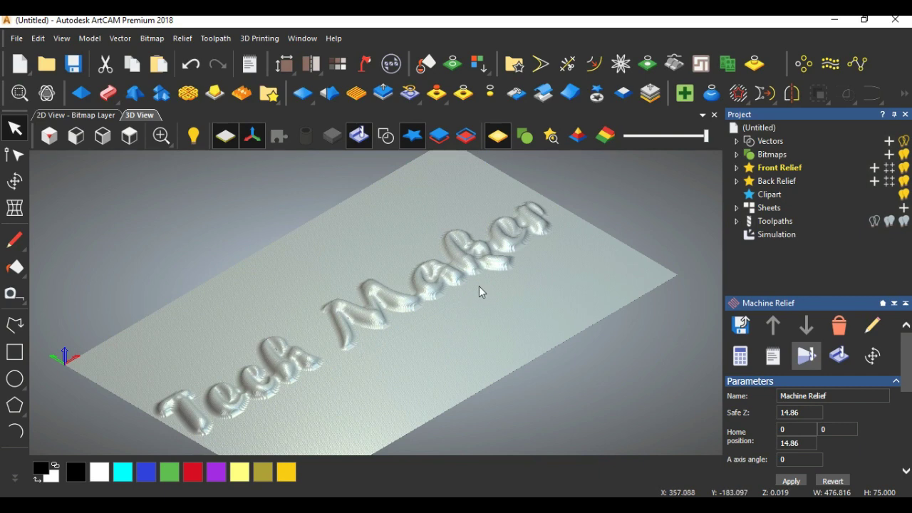
{"action": "left_click_drag", "start_coordinate": [485, 282], "coordinate": [497, 271]}
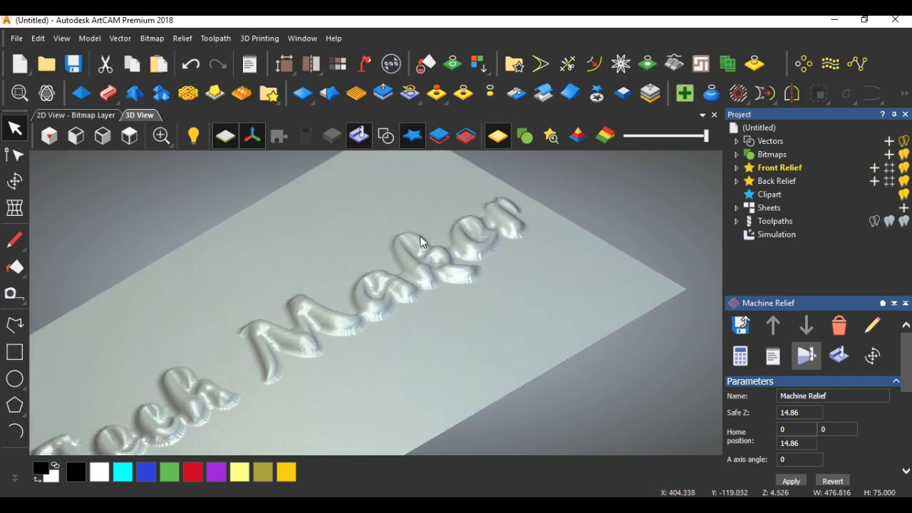
{"action": "left_click", "coordinate": [449, 206]}
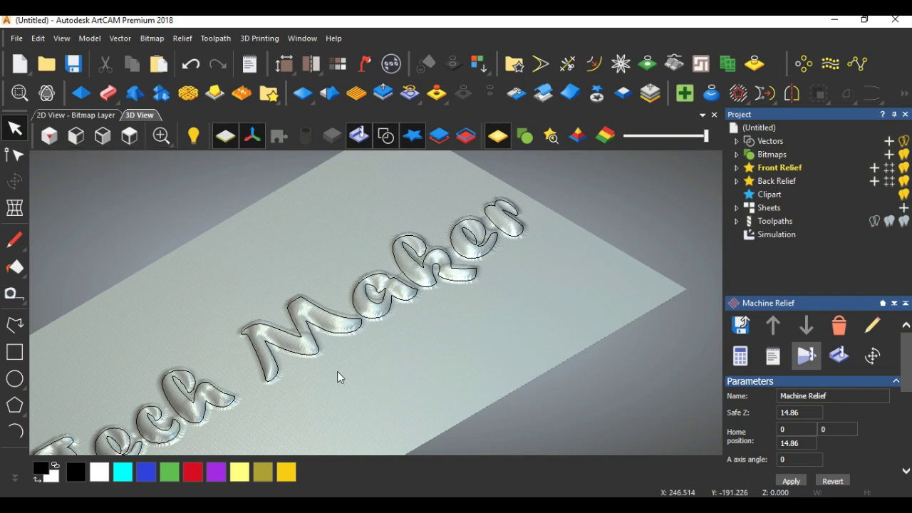
{"action": "left_click_drag", "start_coordinate": [338, 371], "coordinate": [189, 303]}
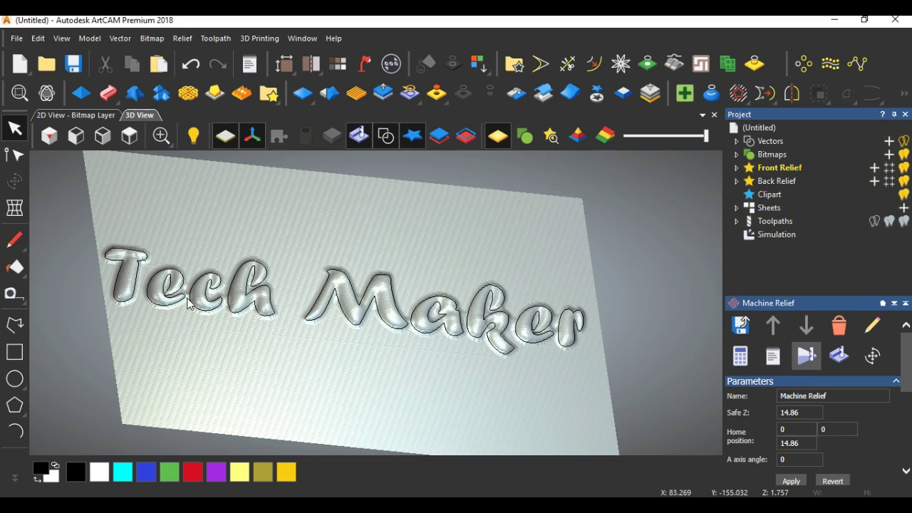
{"action": "left_click", "coordinate": [806, 356]}
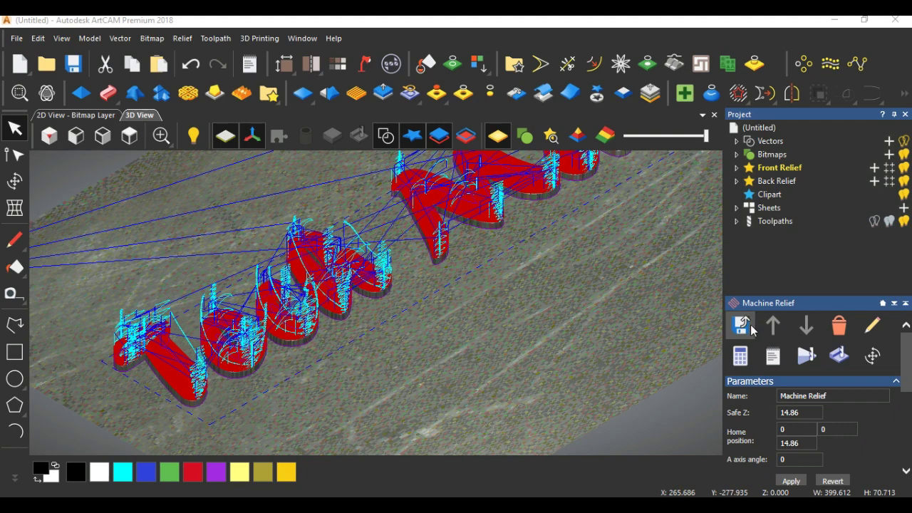
- Start saving the Ball Nose 1/16 Inch roughing and finishing toolpaths together under the file name p1
{"action": "left_click", "coordinate": [751, 324]}
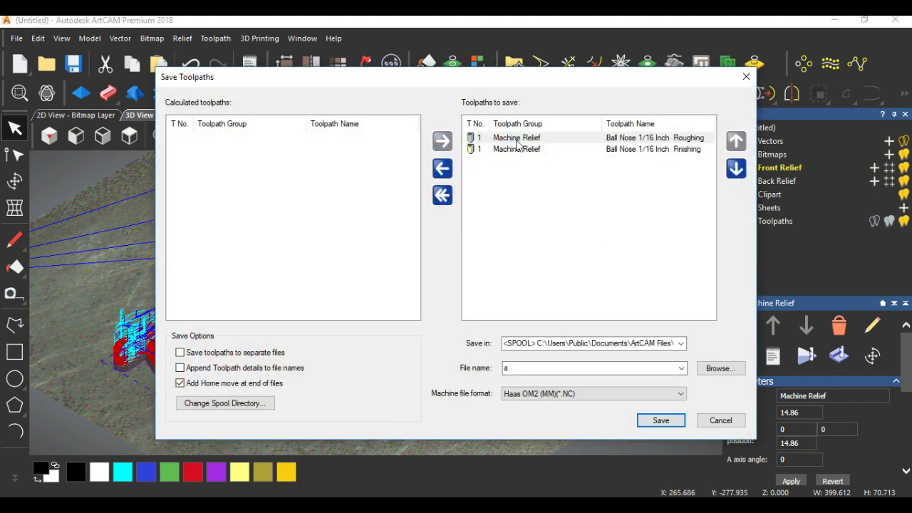
{"action": "left_click", "coordinate": [515, 151]}
{"action": "left_click", "coordinate": [514, 142]}
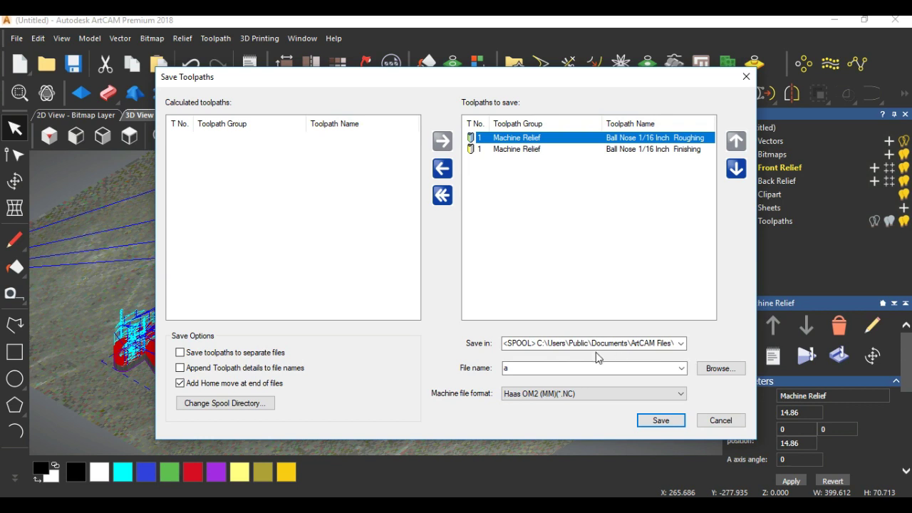
{"action": "double_click", "coordinate": [518, 368]}
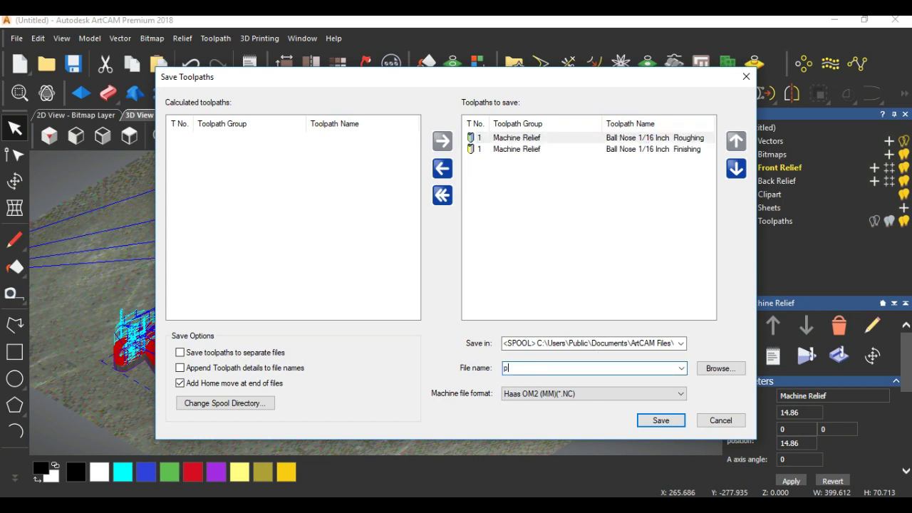
- Choose Axyz_Arc_MM (*.nc) as the machine file format and save the toolpaths
{"action": "left_click", "coordinate": [539, 396]}
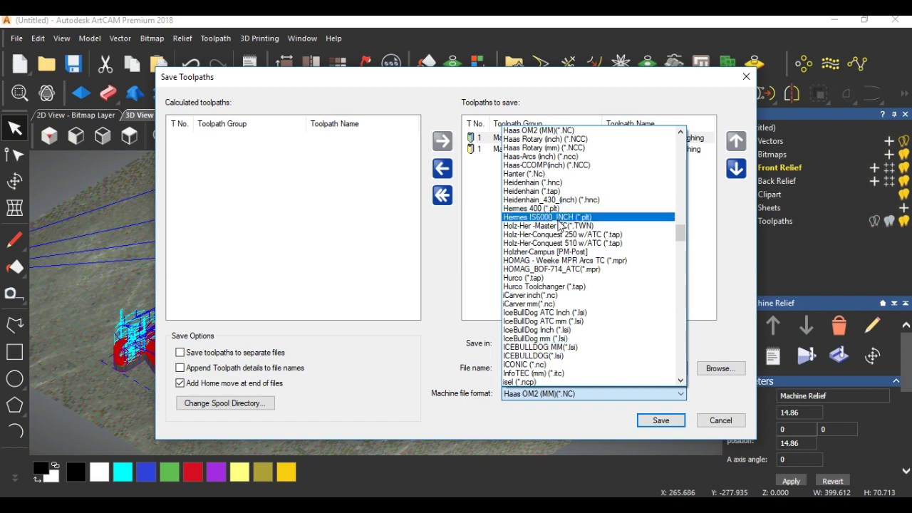
{"action": "scroll", "coordinate": [583, 334], "scroll_direction": "down", "scroll_amount": 5}
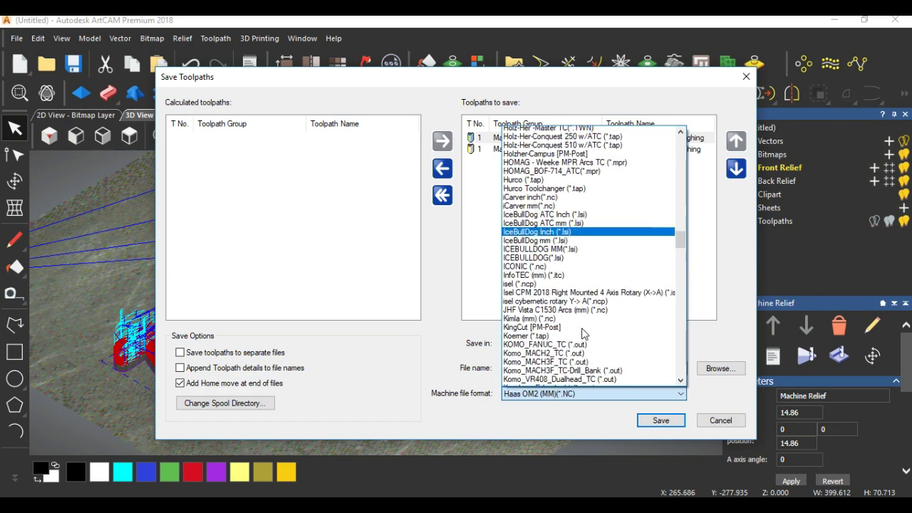
{"action": "scroll", "coordinate": [582, 334], "scroll_direction": "up", "scroll_amount": 11}
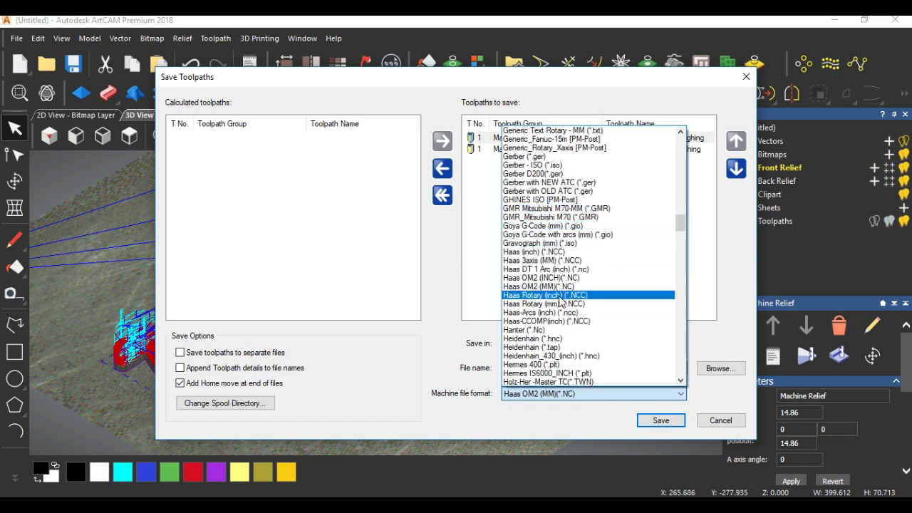
{"action": "scroll", "coordinate": [554, 271], "scroll_direction": "down", "scroll_amount": 8}
{"action": "scroll", "coordinate": [641, 250], "scroll_direction": "up", "scroll_amount": 3}
{"action": "left_click_drag", "start_coordinate": [681, 227], "coordinate": [685, 136]}
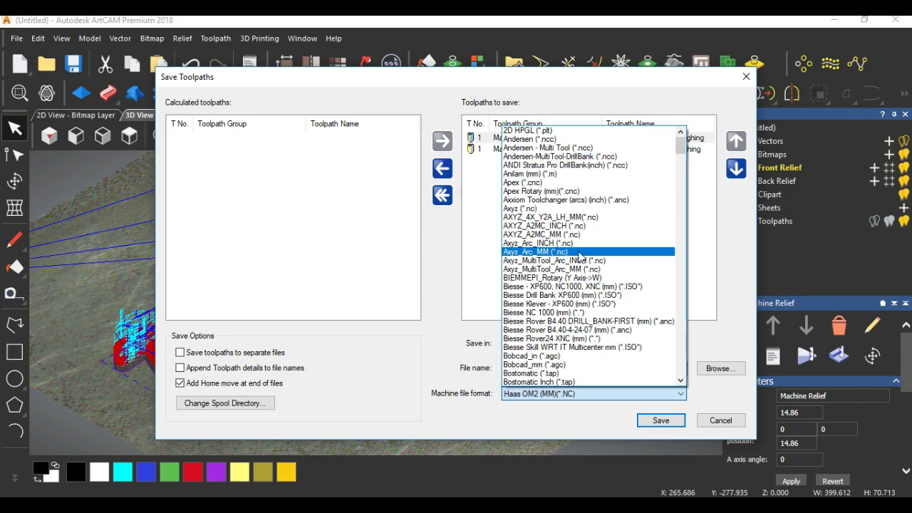
{"action": "left_click", "coordinate": [568, 253]}
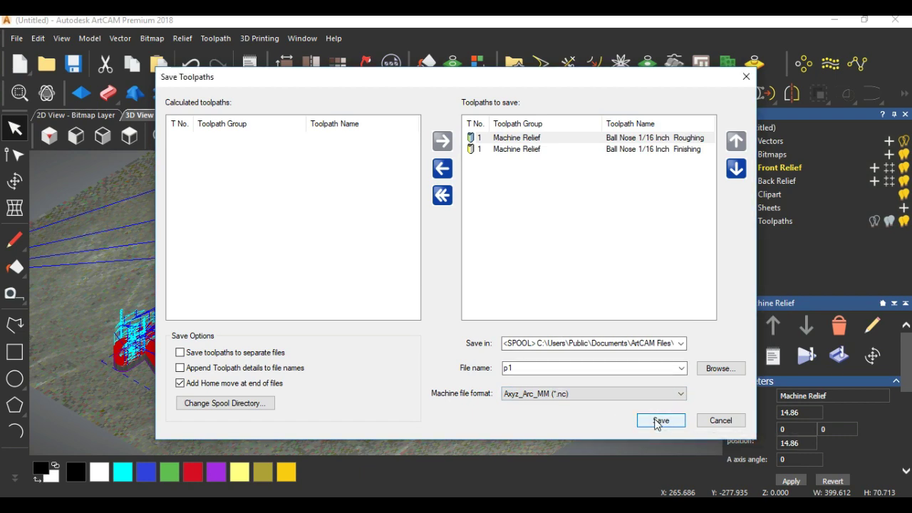
- Copy the saved p1.nc file from the ArtCAM Toolpaths folder, close the save dialogs and return to the desktop
{"action": "left_click", "coordinate": [712, 369]}
{"action": "left_click", "coordinate": [321, 208]}
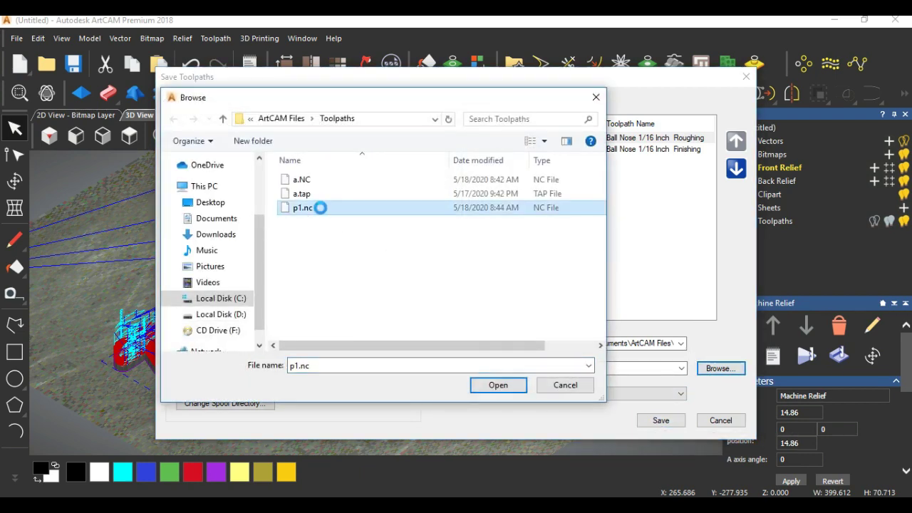
{"action": "right_click", "coordinate": [320, 209]}
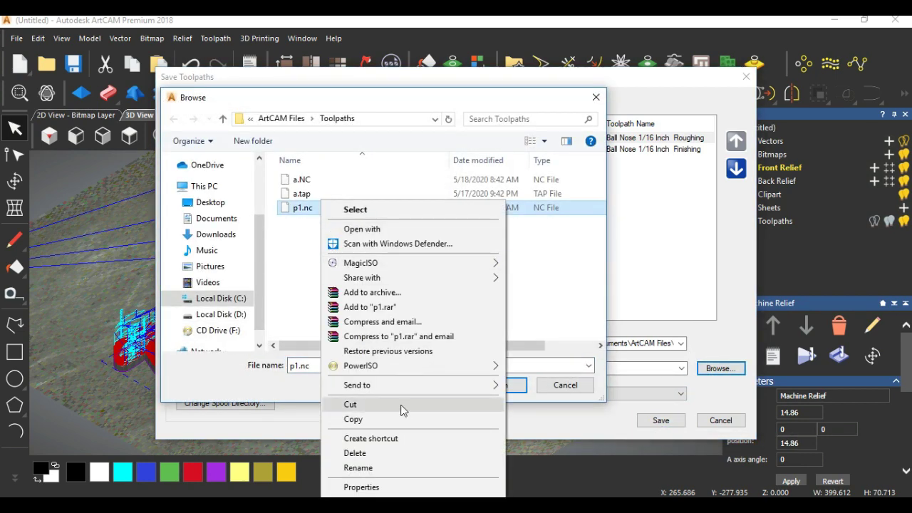
{"action": "left_click", "coordinate": [380, 420]}
{"action": "left_click", "coordinate": [595, 97]}
{"action": "left_click", "coordinate": [746, 76]}
{"action": "left_click", "coordinate": [836, 21]}
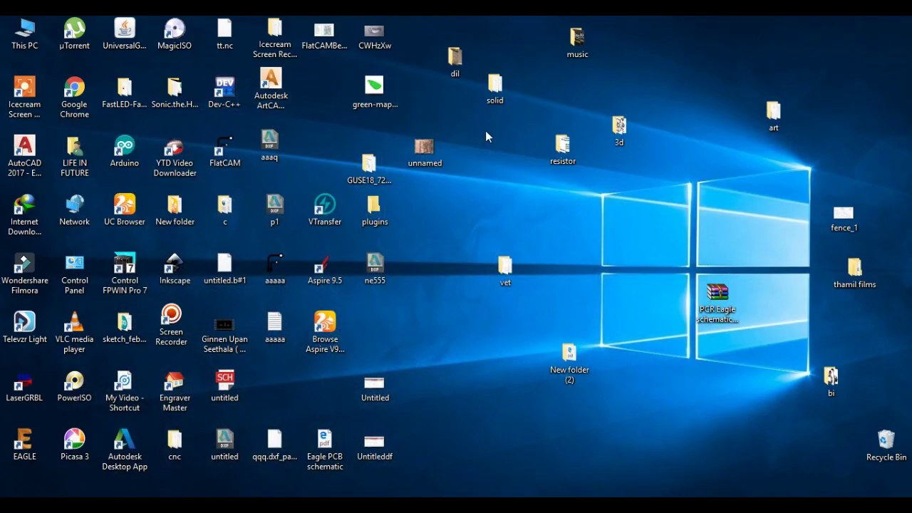
- Create a new folder on the desktop and paste p1.nc into it
{"action": "right_click", "coordinate": [607, 225]}
{"action": "mouse_move", "coordinate": [634, 350]}
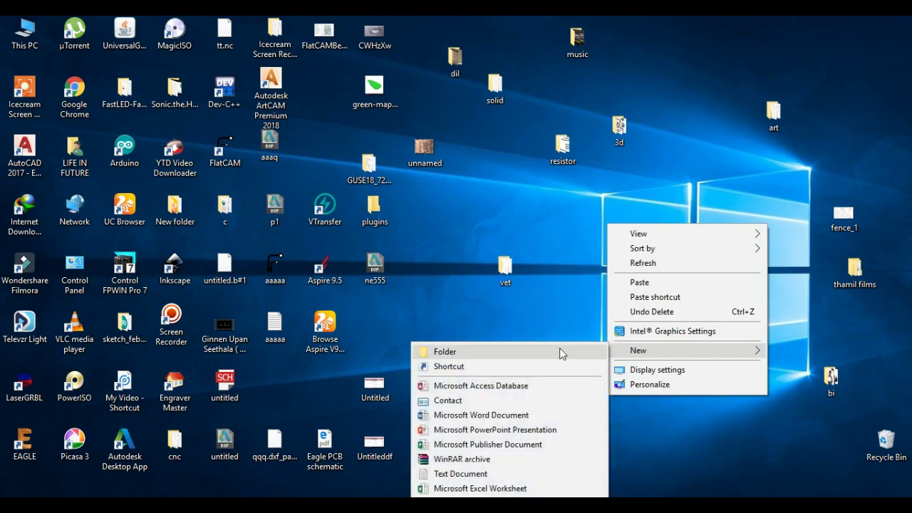
{"action": "left_click", "coordinate": [560, 348]}
{"action": "left_click", "coordinate": [593, 243]}
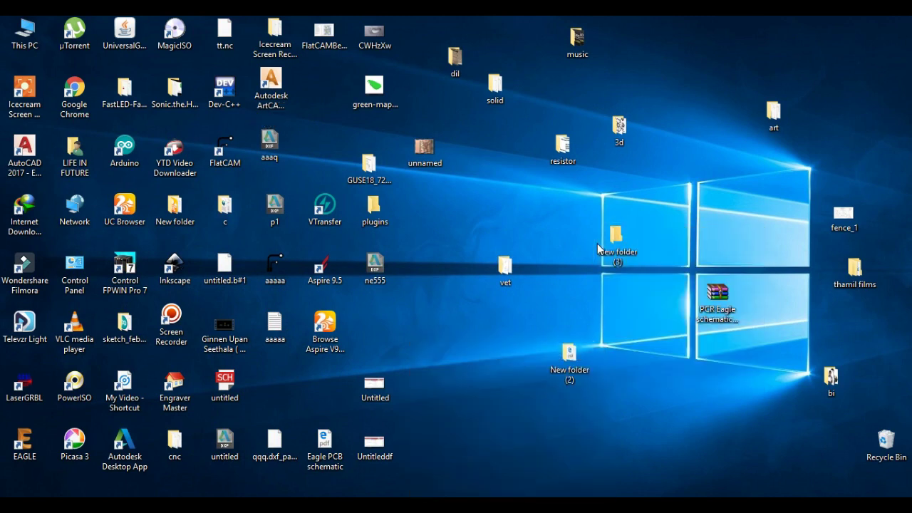
{"action": "double_click", "coordinate": [598, 244]}
{"action": "right_click", "coordinate": [536, 254]}
{"action": "left_click", "coordinate": [565, 337]}
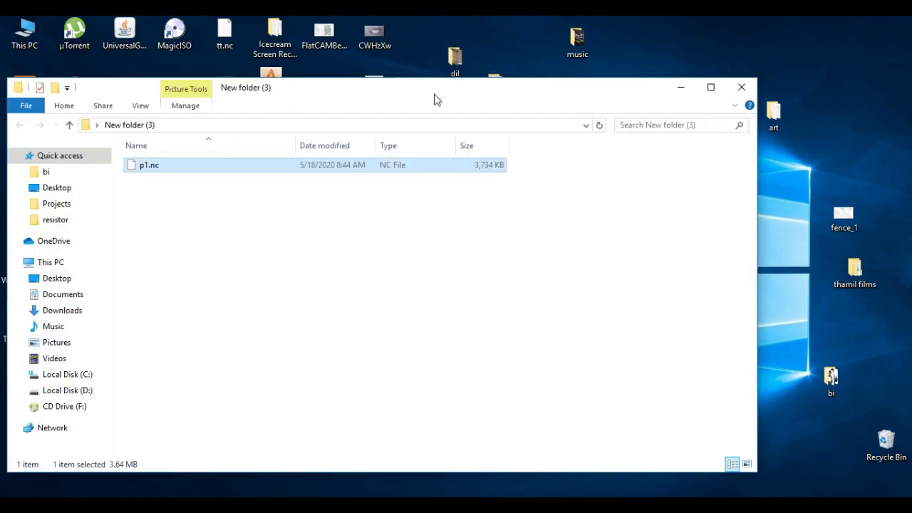
- Launch Universal Gcode Sender from the desktop, dismiss the serial port error and open the machine connection
{"action": "left_click_drag", "start_coordinate": [434, 97], "coordinate": [540, 101]}
{"action": "left_click", "coordinate": [132, 42]}
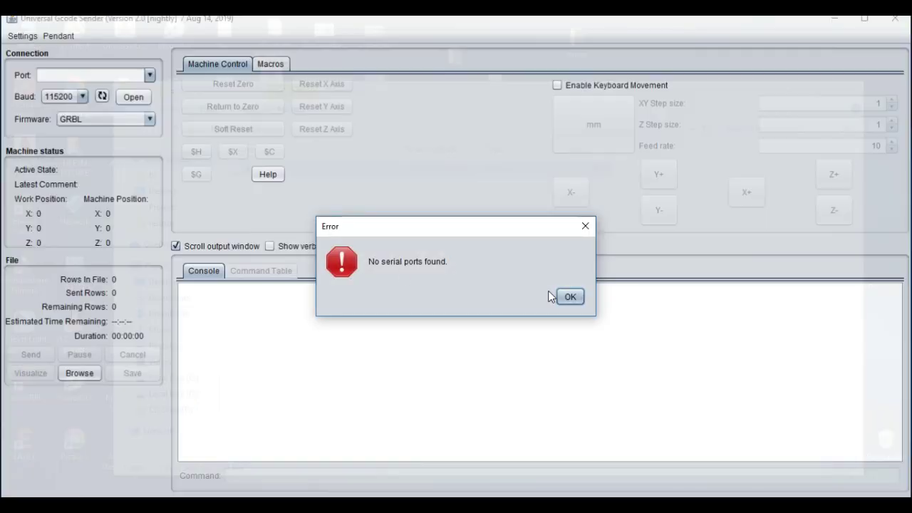
{"action": "left_click", "coordinate": [567, 297]}
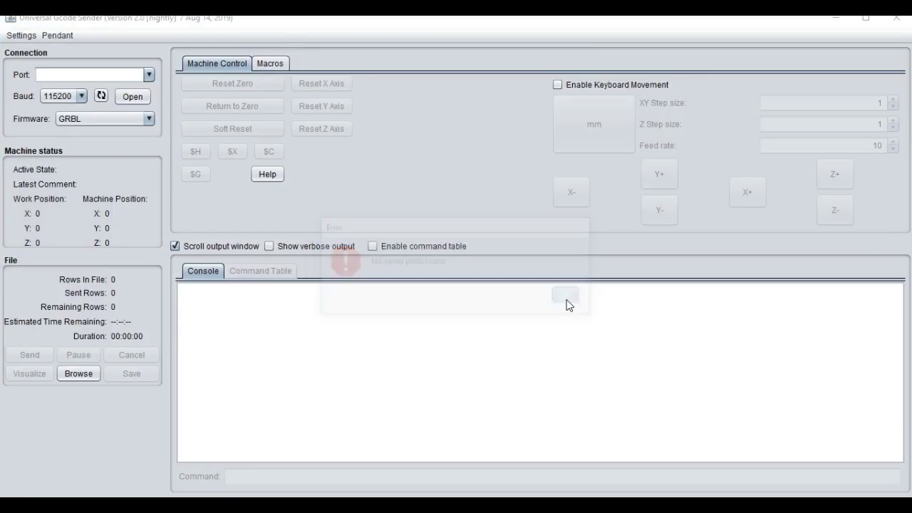
{"action": "left_click", "coordinate": [131, 100]}
- Load p1.nc from New folder (3) on the desktop and visualize its G-code toolpath
{"action": "left_click", "coordinate": [71, 378]}
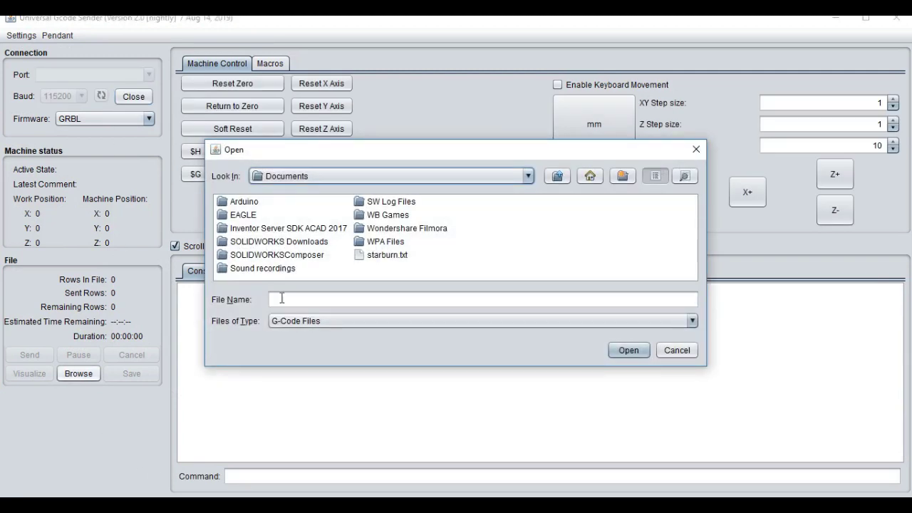
{"action": "left_click", "coordinate": [278, 178]}
{"action": "scroll", "coordinate": [292, 242], "scroll_direction": "up", "scroll_amount": 3}
{"action": "left_click", "coordinate": [285, 206]}
{"action": "scroll", "coordinate": [385, 239], "scroll_direction": "down", "scroll_amount": 3}
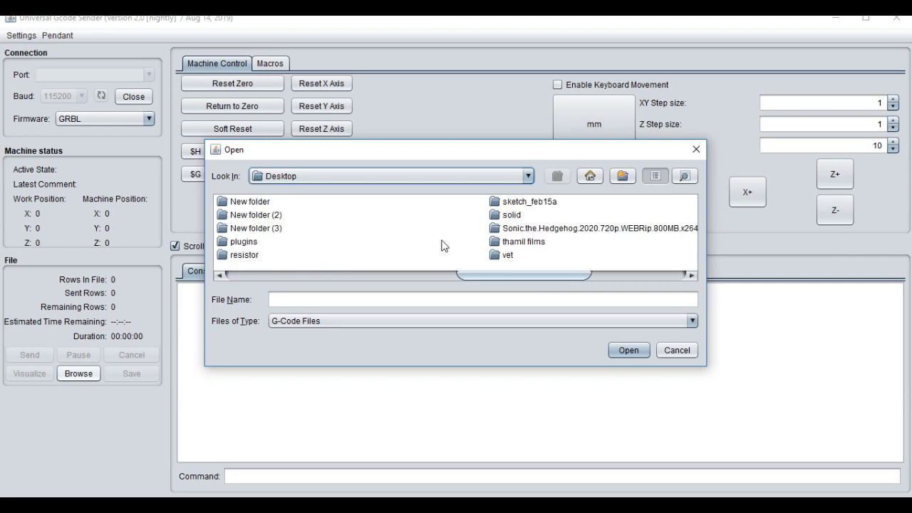
{"action": "double_click", "coordinate": [267, 228]}
{"action": "left_click", "coordinate": [242, 202]}
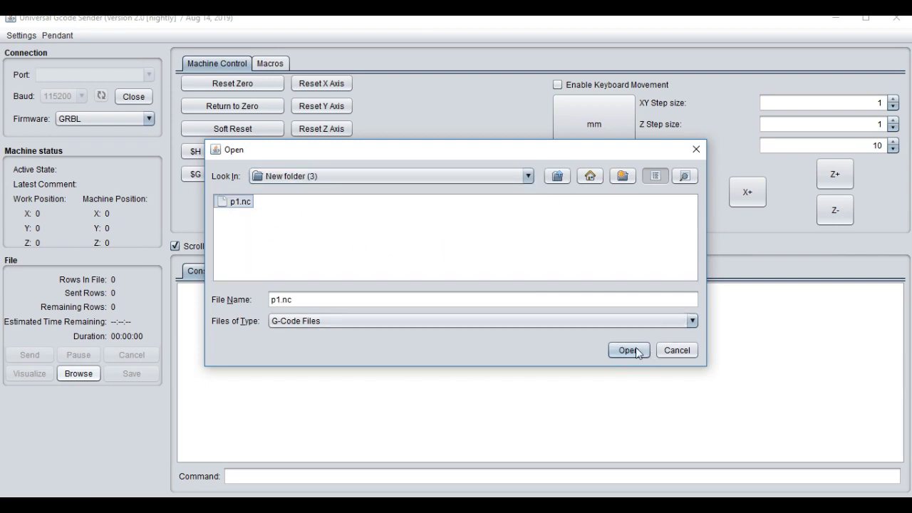
{"action": "left_click", "coordinate": [628, 350]}
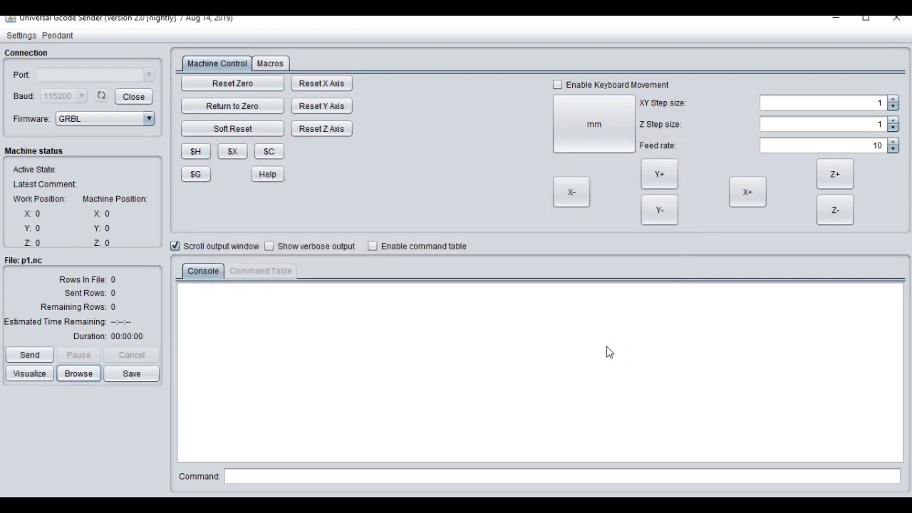
{"action": "left_click", "coordinate": [28, 374]}
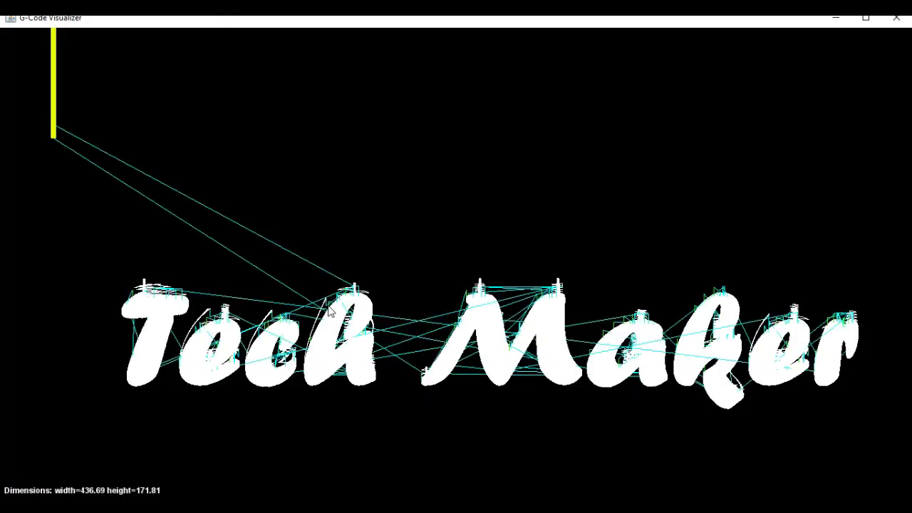
{"action": "mouse_move", "coordinate": [443, 365]}
{"action": "left_mouse_down"}
{"action": "mouse_move", "coordinate": [468, 450]}
{"action": "mouse_move", "coordinate": [465, 302]}
{"action": "mouse_move", "coordinate": [364, 285]}
{"action": "mouse_move", "coordinate": [422, 264]}
{"action": "mouse_move", "coordinate": [387, 356]}
{"action": "mouse_move", "coordinate": [457, 353]}
{"action": "mouse_move", "coordinate": [412, 348]}
{"action": "mouse_move", "coordinate": [423, 423]}
{"action": "mouse_move", "coordinate": [476, 355]}
{"action": "mouse_move", "coordinate": [409, 332]}
{"action": "mouse_move", "coordinate": [436, 332]}
{"action": "mouse_move", "coordinate": [436, 374]}
{"action": "mouse_move", "coordinate": [428, 381]}
{"action": "mouse_move", "coordinate": [446, 373]}
{"action": "left_mouse_up"}
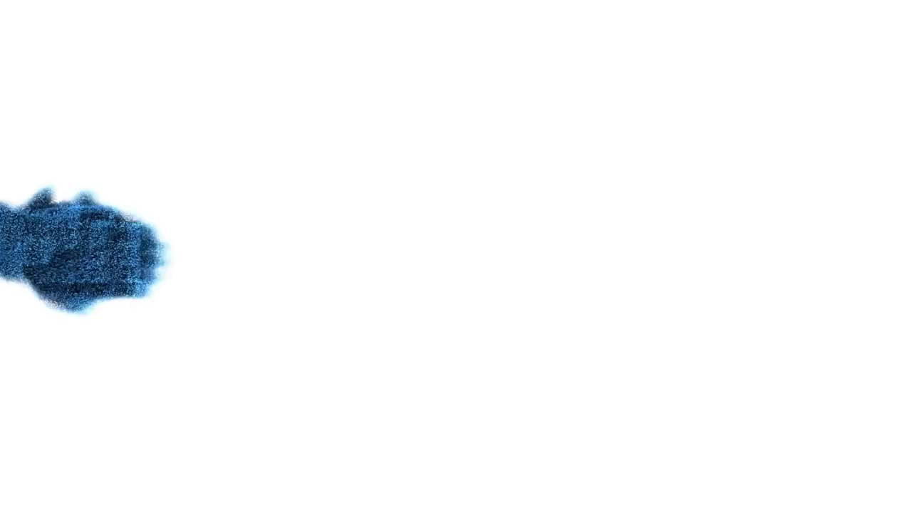